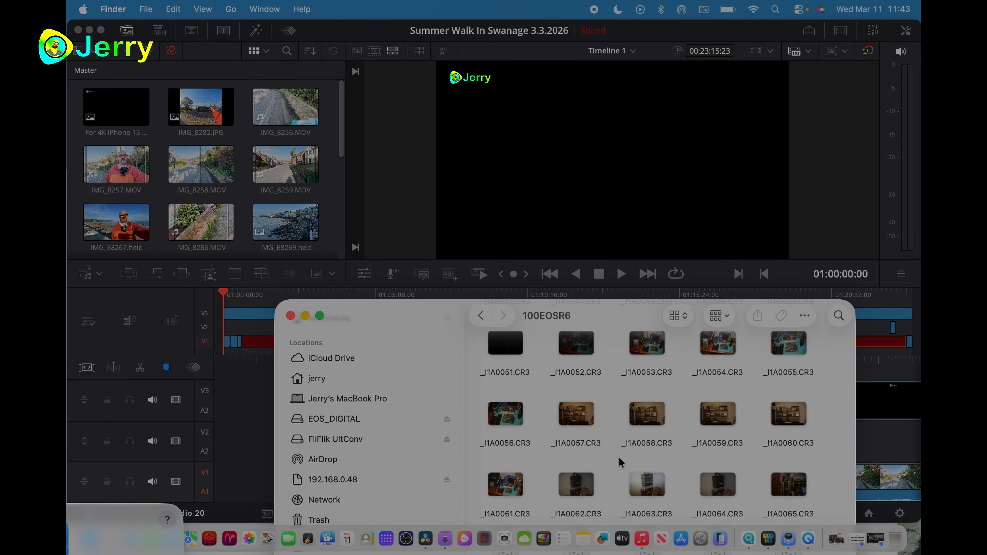
- Group the files in the 100EOSR6 folder by date created and browse the Previous 30 Days clips
left_click(718, 317)
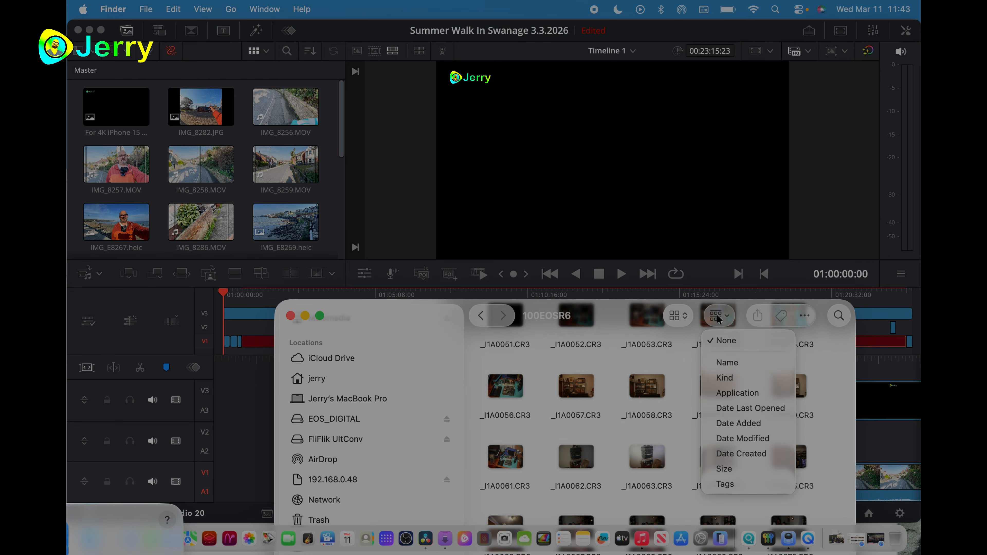
left_click(716, 455)
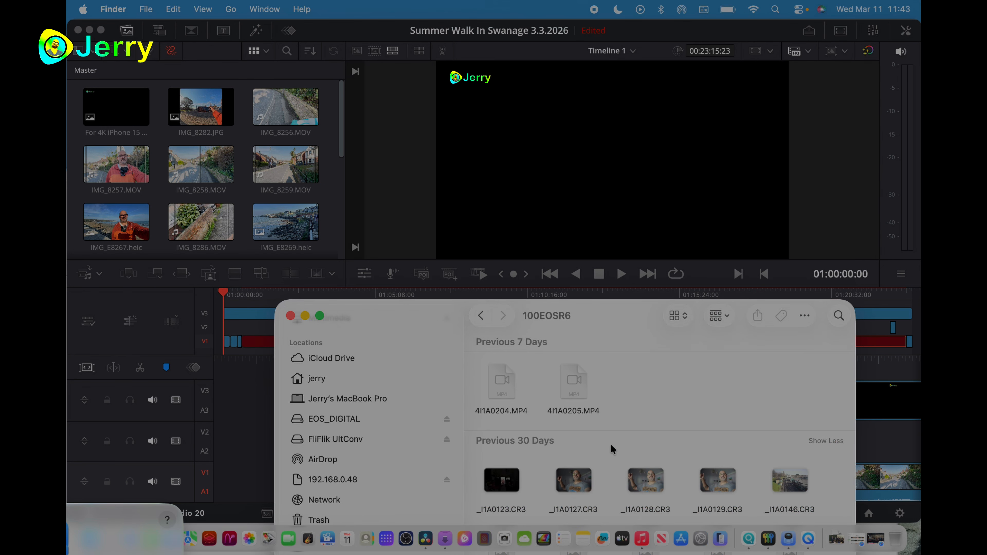
scroll(603, 437, "down", 5)
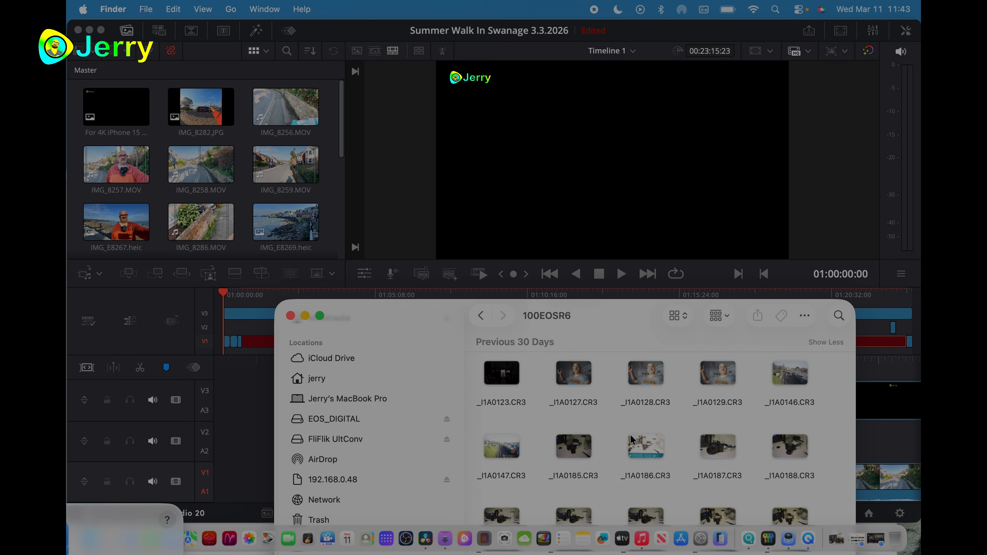
scroll(622, 436, "down", 5)
scroll(632, 438, "down", 5)
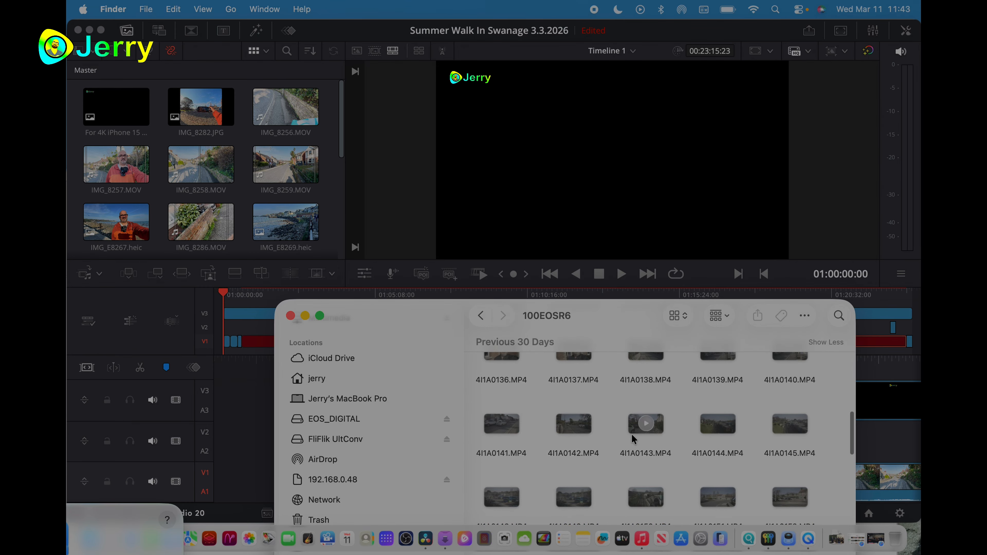
scroll(632, 434, "down", 4)
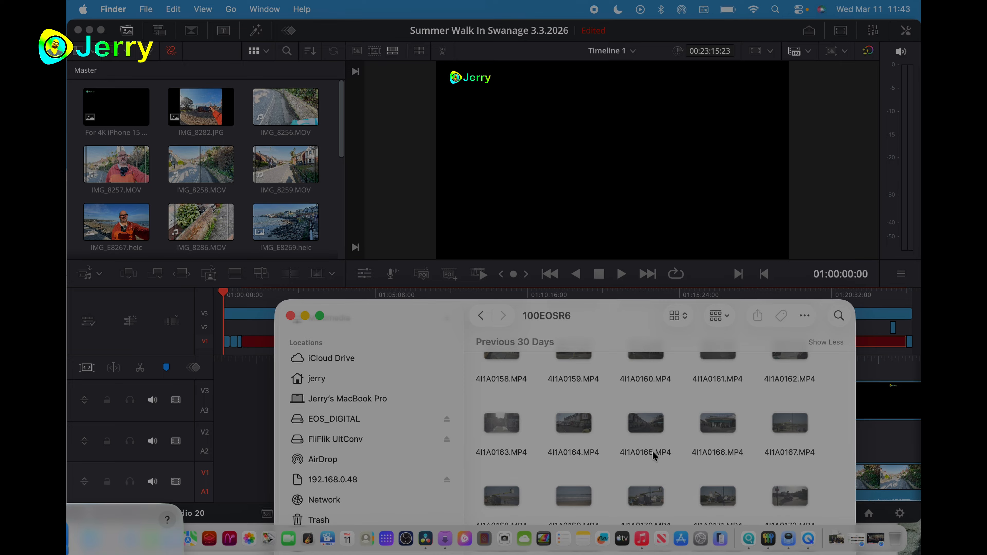
scroll(689, 423, "up", 2)
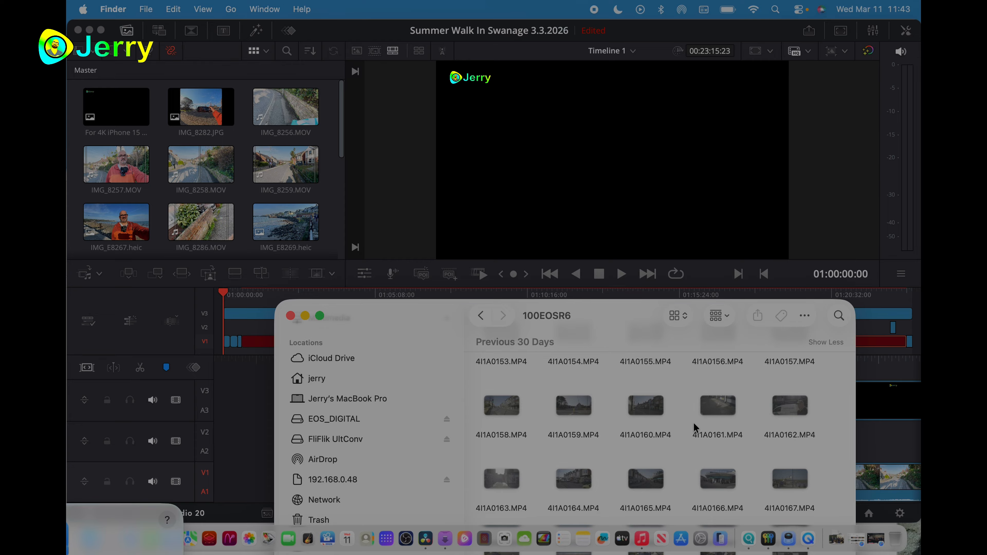
scroll(670, 447, "down", 2)
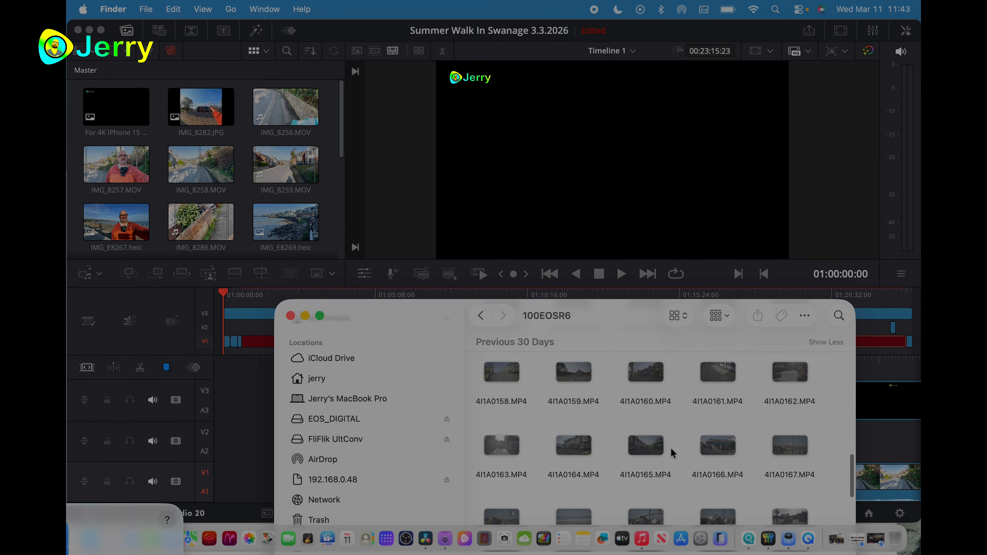
- Preview the clips 4I1A0166.MP4 and 4I1A0184.MP4 in QuickTime Player, closing each one after viewing
double_click(703, 450)
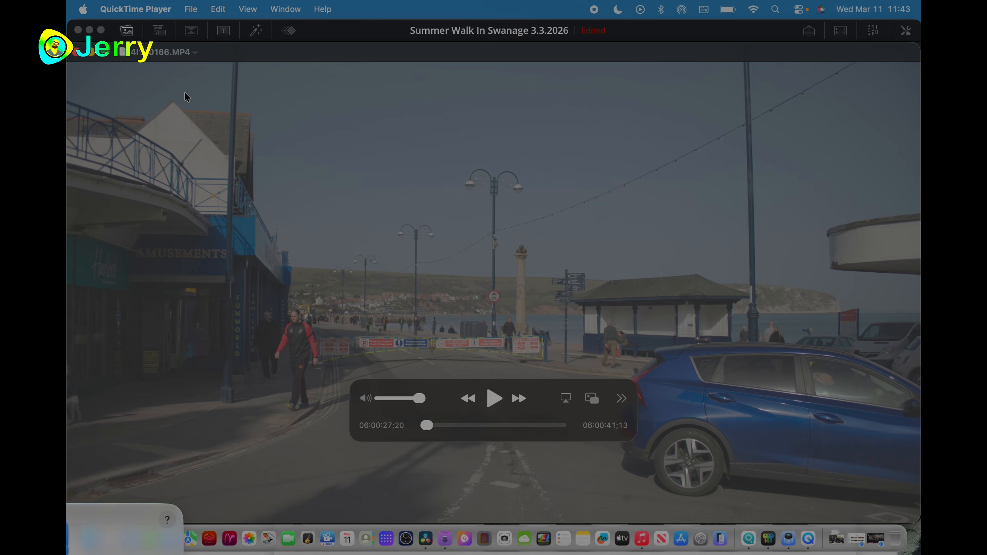
left_click(75, 53)
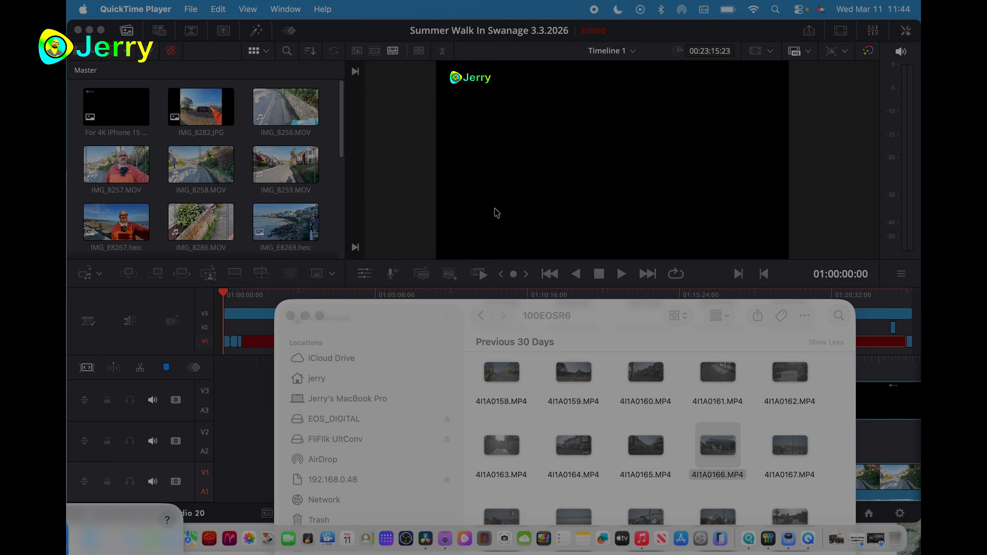
scroll(605, 430, "down", 10)
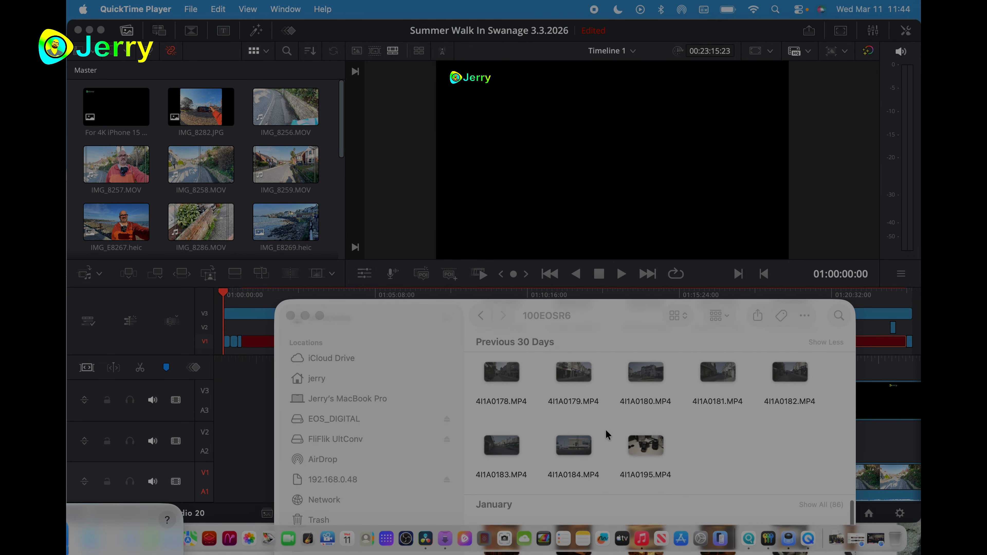
double_click(582, 450)
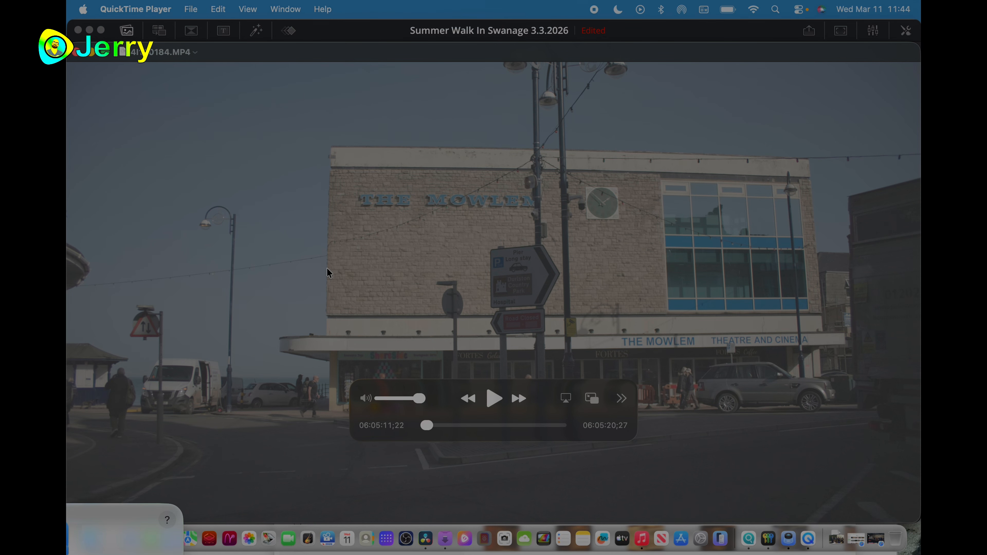
left_click(78, 52)
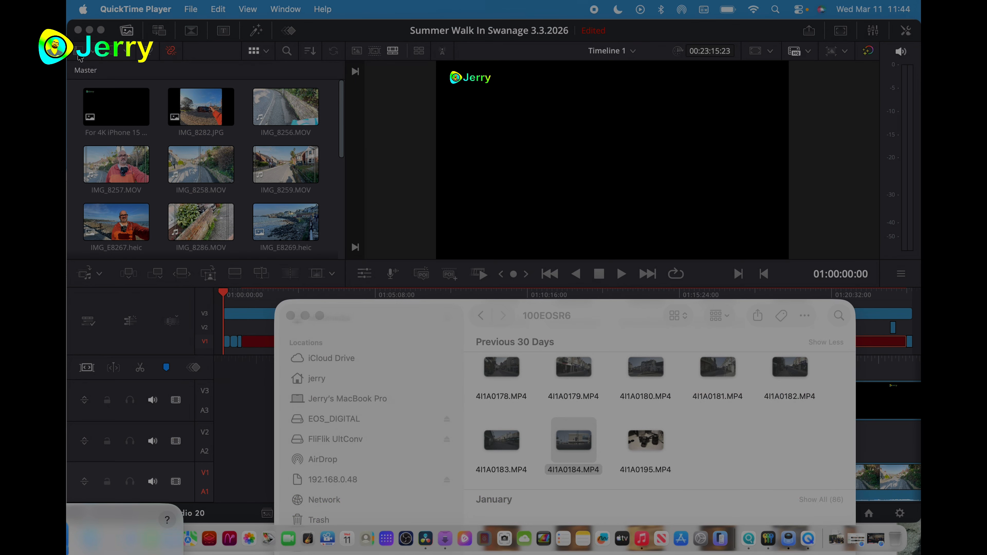
- Open the raw photo _I1A0146.CR3 from the Previous 30 Days group in Lightroom
scroll(590, 469, "down", 2)
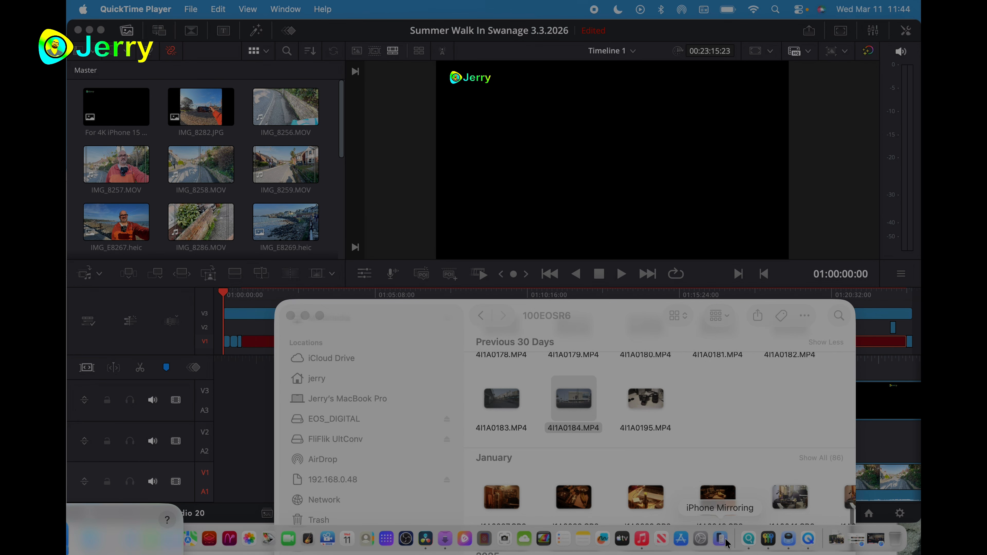
scroll(718, 425, "down", 4)
scroll(719, 426, "up", 5)
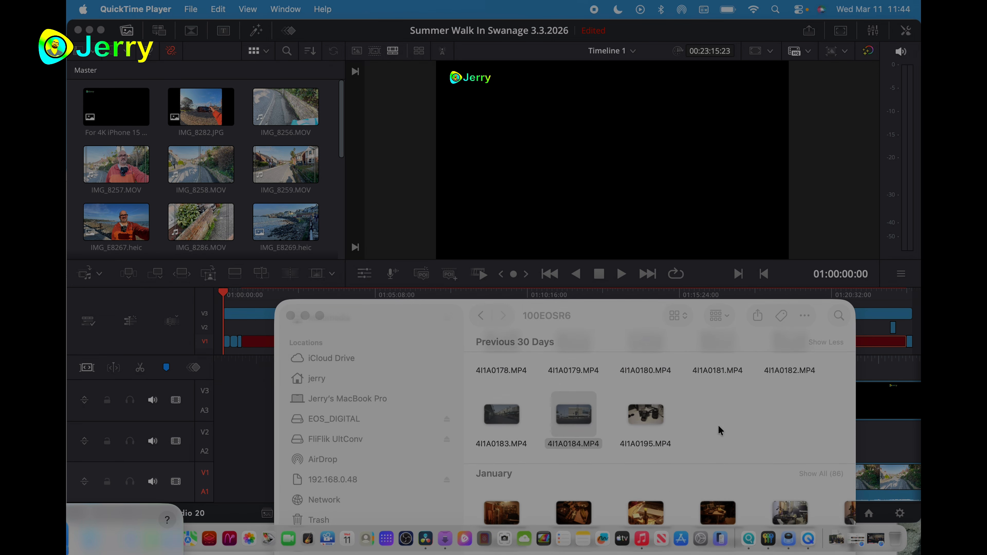
scroll(719, 426, "up", 5)
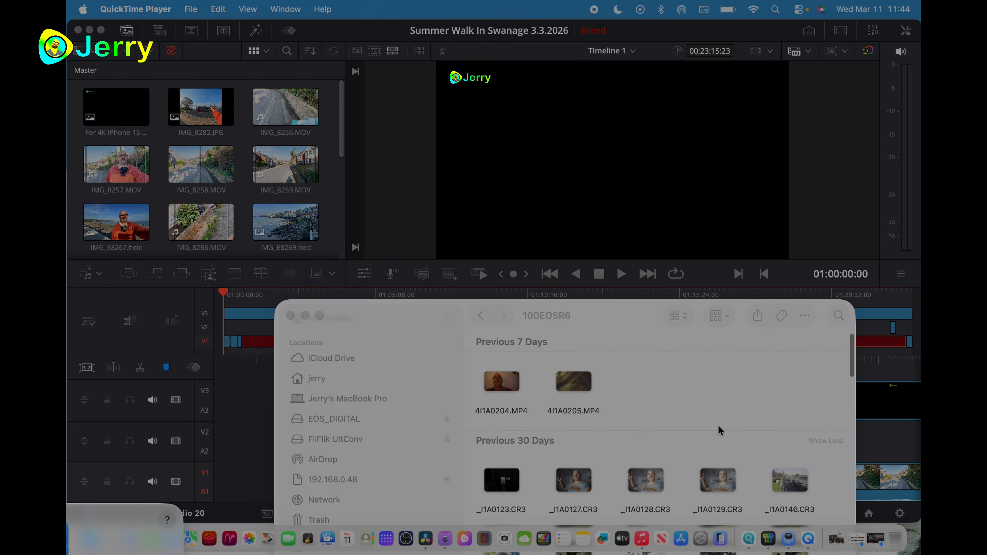
scroll(718, 430, "down", 3)
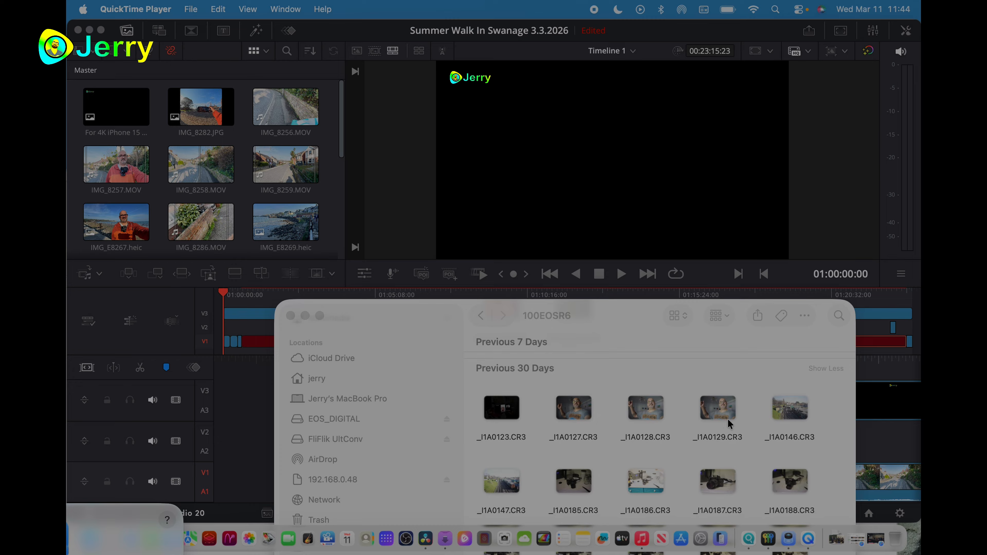
double_click(772, 415)
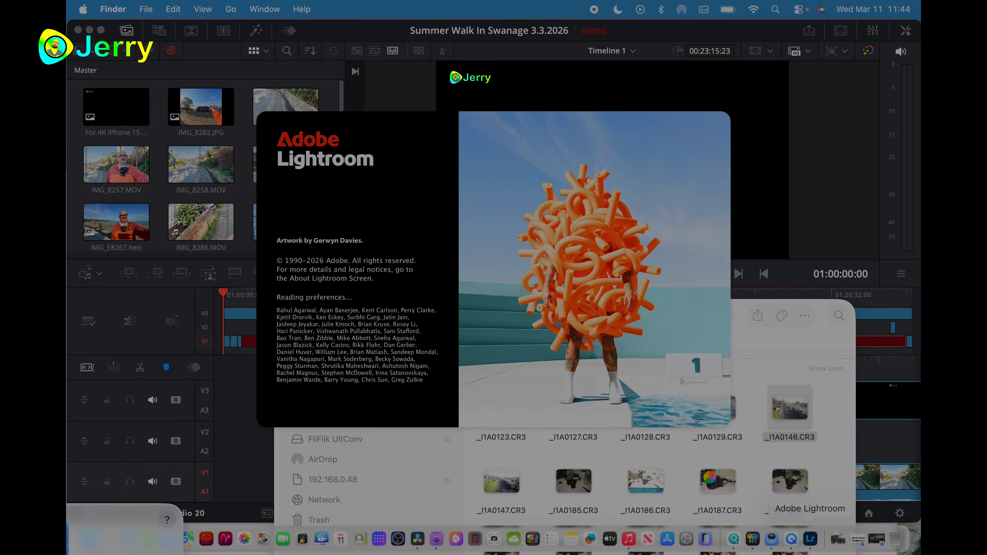
- Capture the selected portion of the screen in HDR with the Screenshot tool
left_click(494, 539)
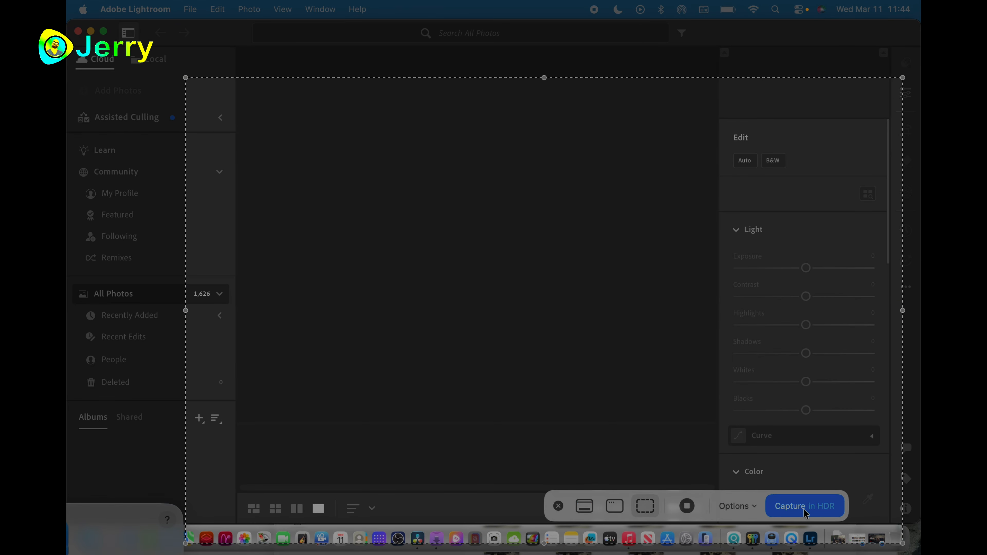
left_click(793, 513)
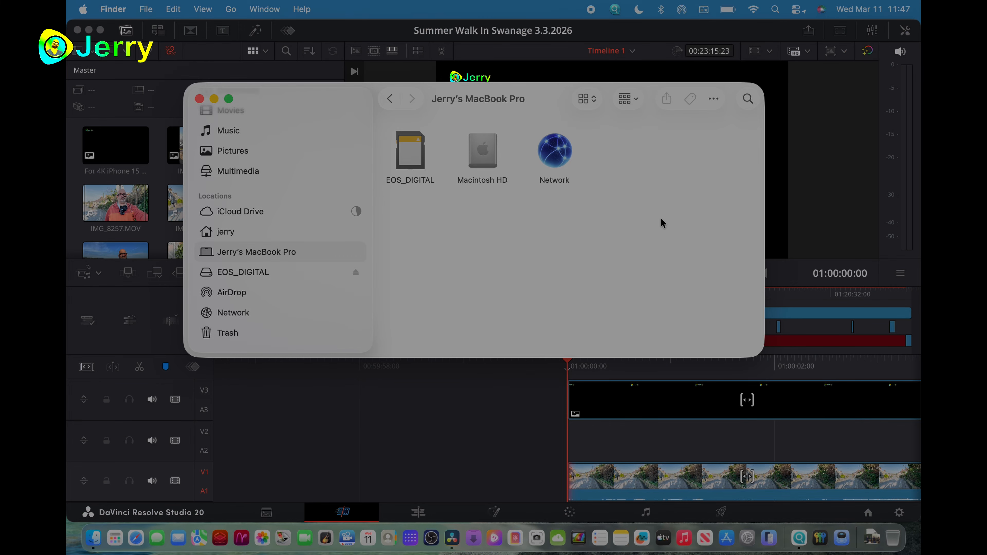
- Switch to Finder and open the DCIM/100EOSR6 folder on the EOS_DIGITAL card
left_click(796, 213)
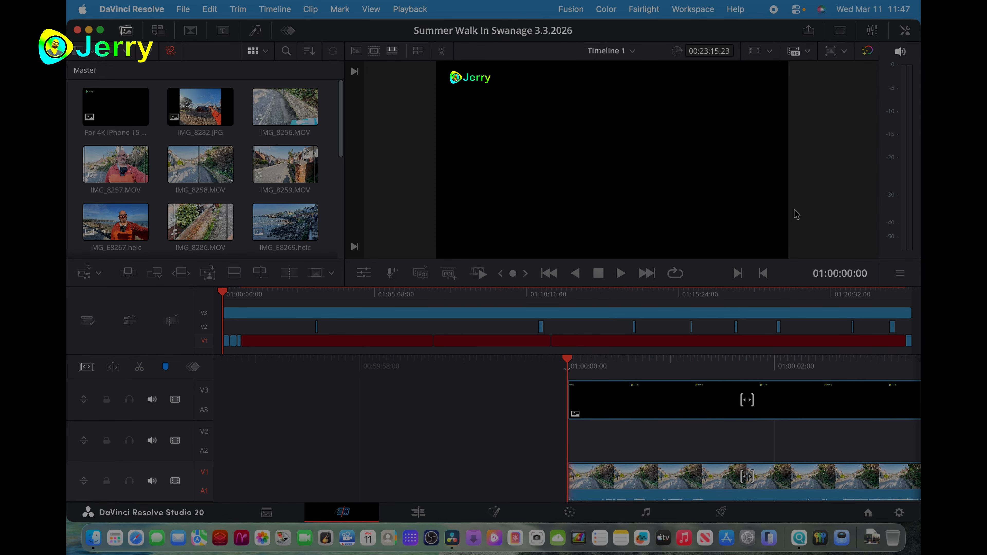
left_click(94, 539)
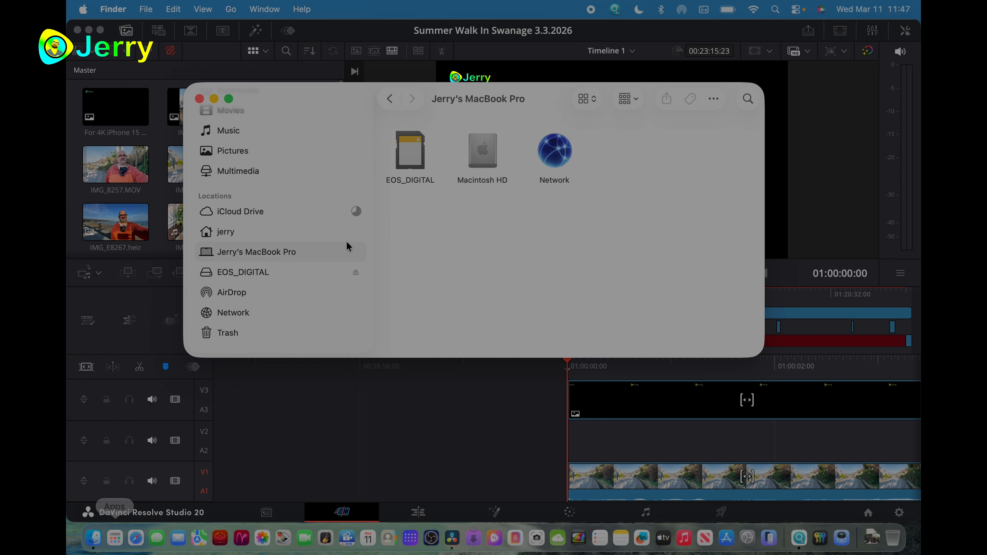
left_click(411, 163)
double_click(410, 163)
double_click(428, 138)
left_click(410, 142)
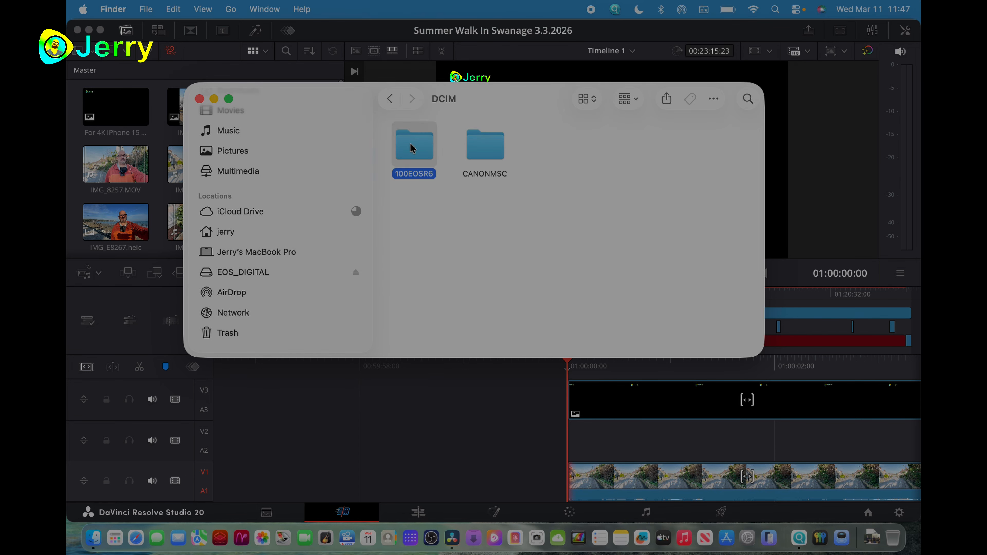
double_click(410, 142)
- Insert the clip 4I1A0214.MP4 from the camera card at the start of track V1 in Timeline 1, then minimize the Finder window
scroll(449, 221, "down", 2)
scroll(451, 233, "down", 15)
scroll(452, 234, "down", 6)
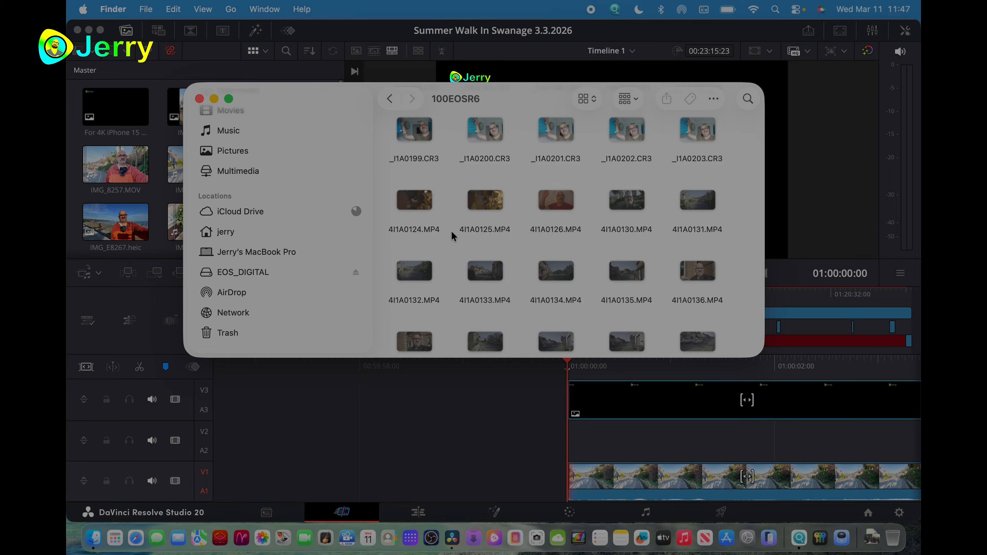
scroll(535, 277, "down", 5)
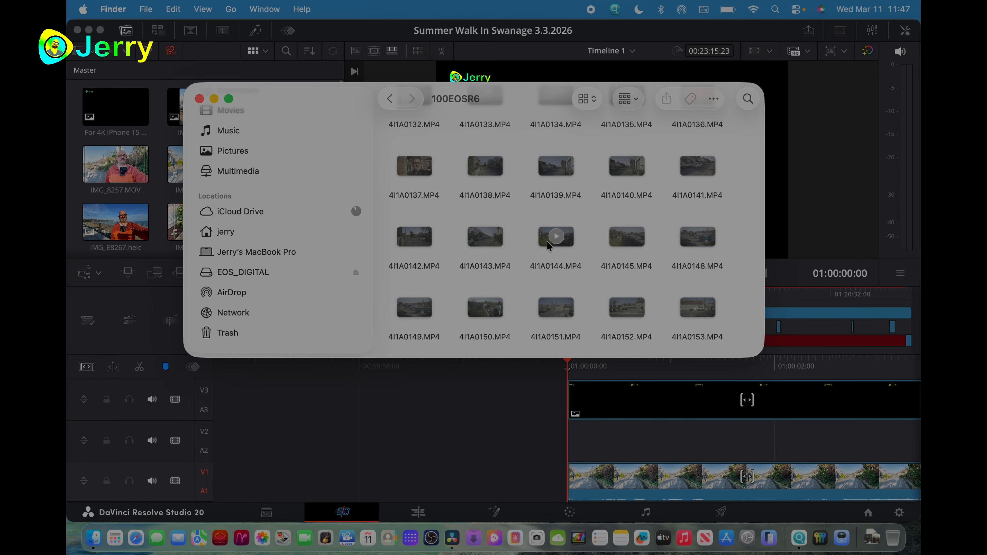
scroll(440, 180, "down", 5)
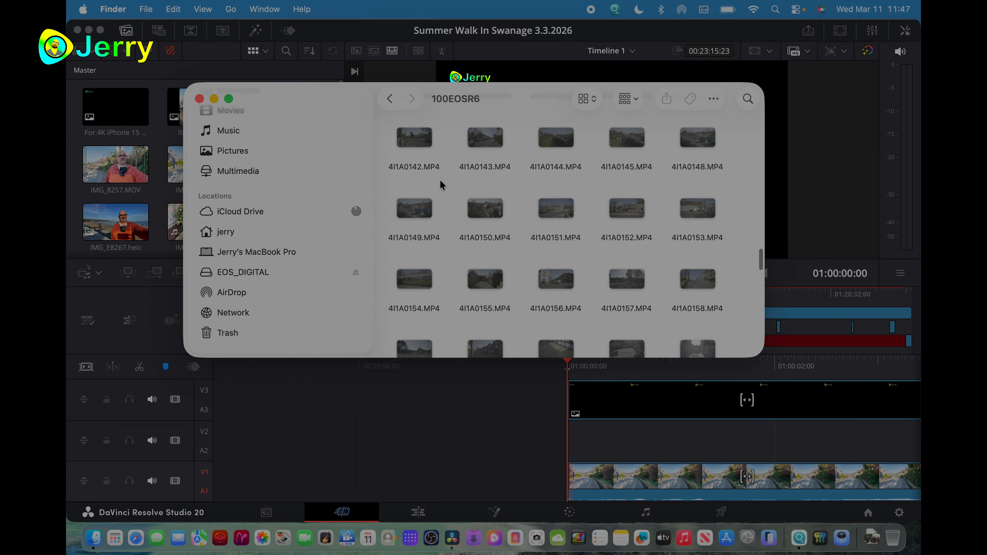
scroll(440, 179, "down", 5)
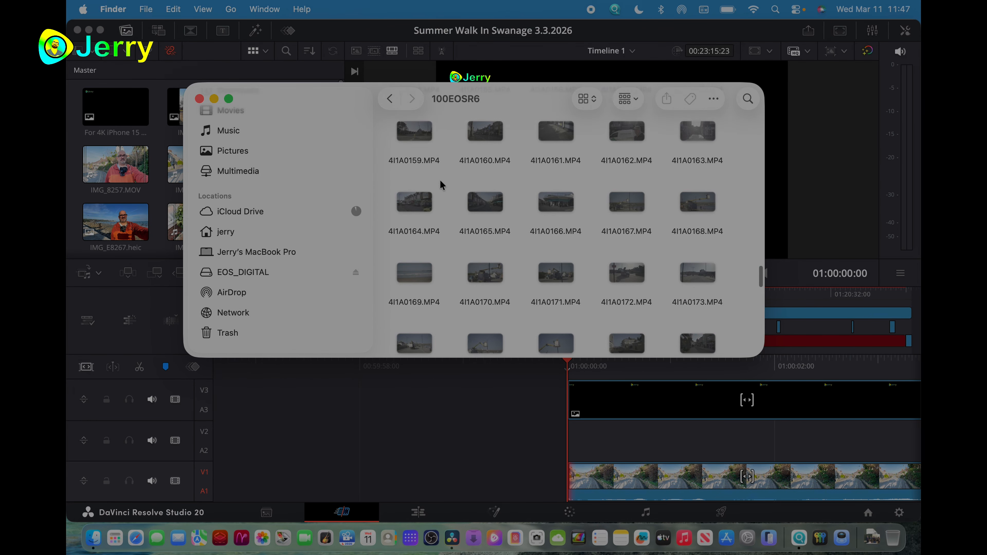
scroll(439, 180, "down", 5)
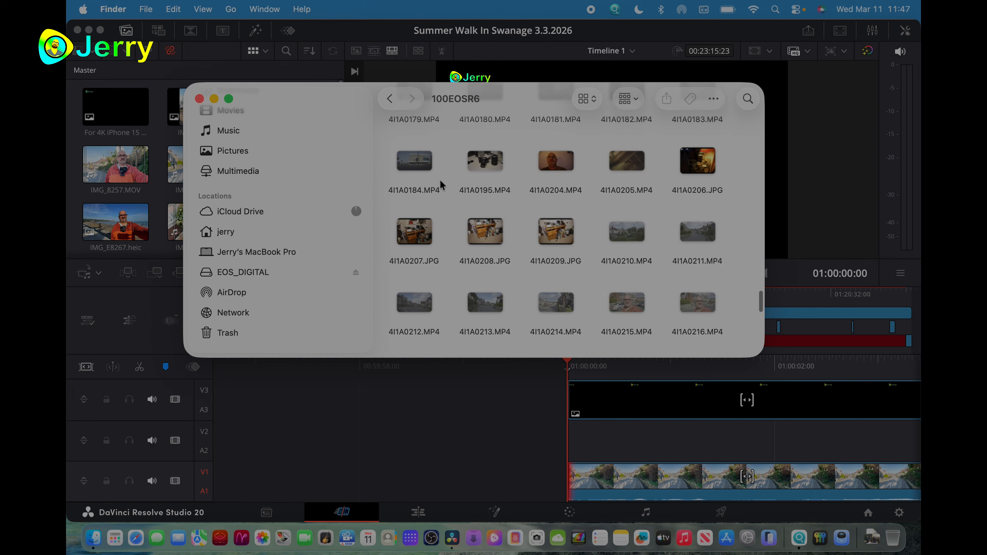
scroll(440, 180, "down", 2)
left_click_drag(518, 90, 724, 46)
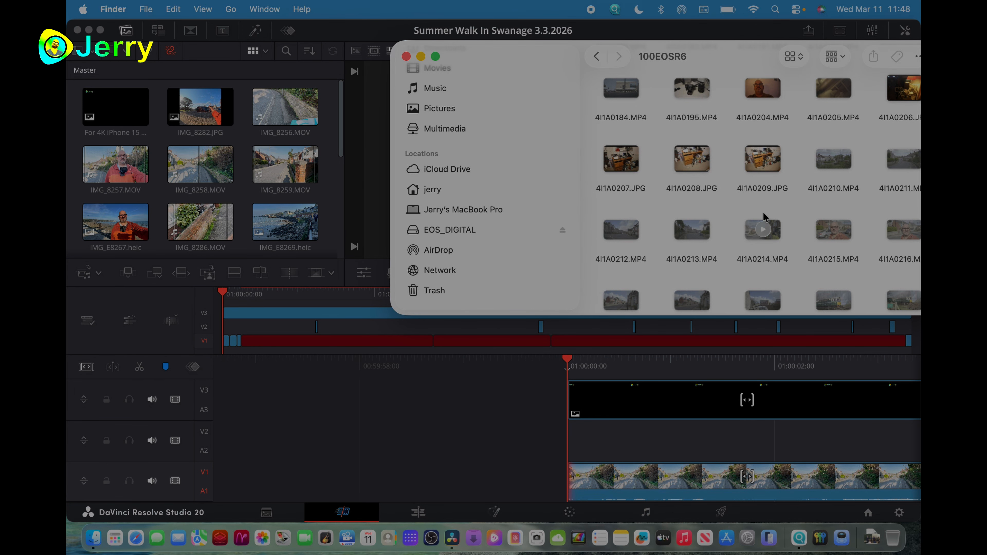
left_click_drag(774, 234, 457, 483)
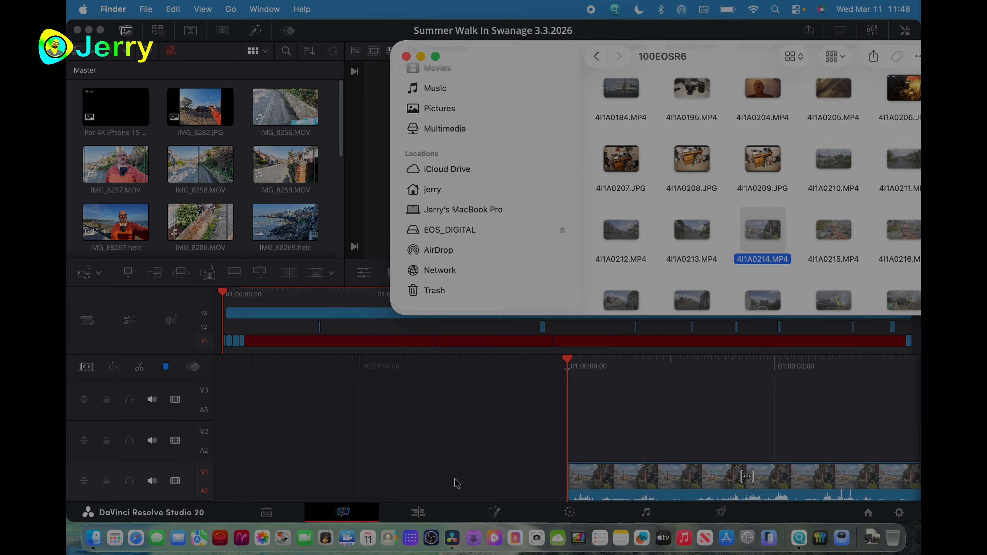
left_click(420, 56)
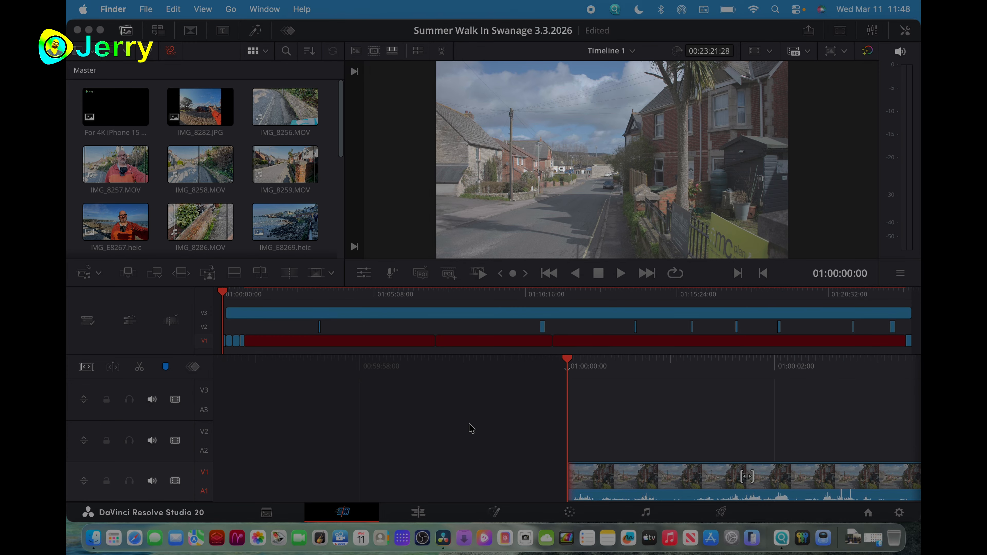
- Review the General system preferences of DaVinci Resolve, including the viewer color profile and Rec.709 options, and save them
left_click(376, 30)
left_click(155, 9)
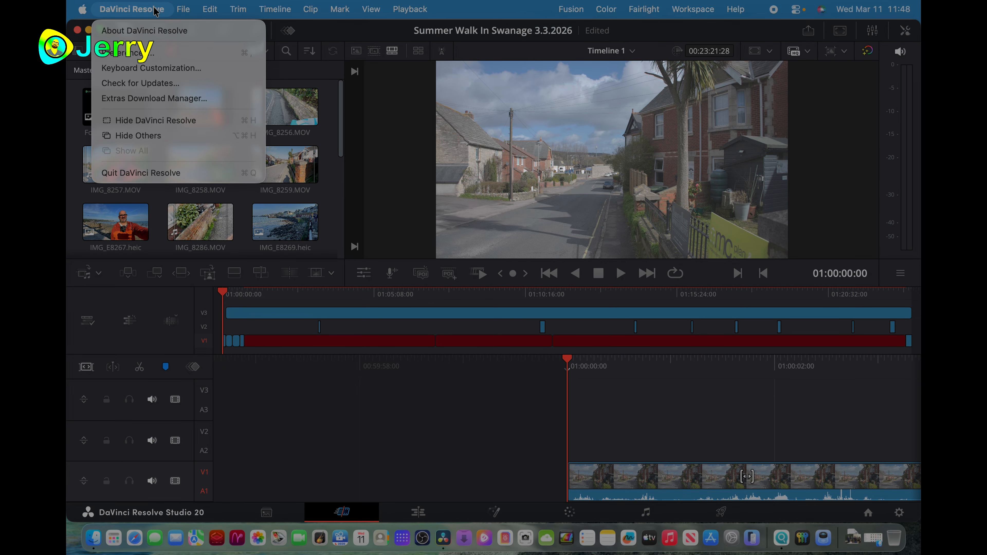
left_click(140, 53)
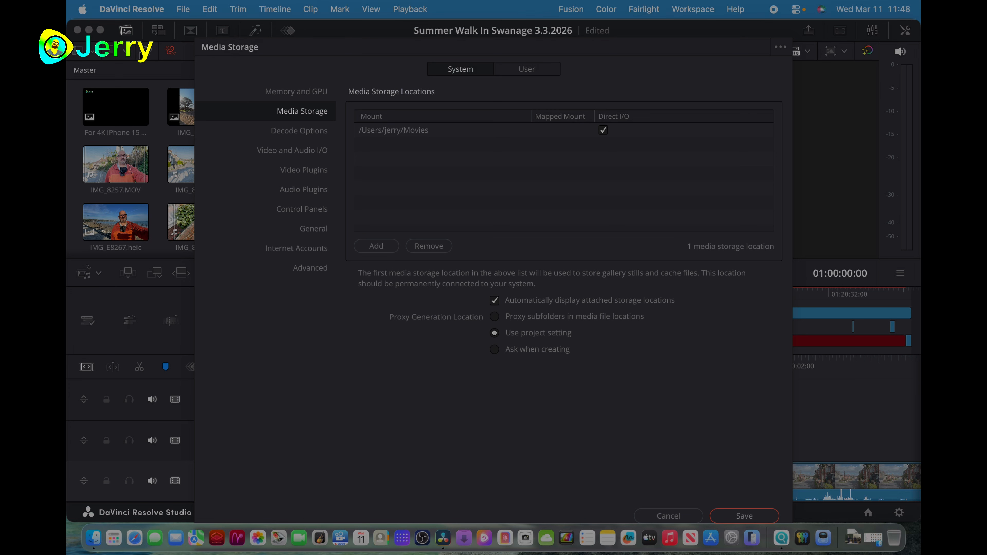
left_click(309, 233)
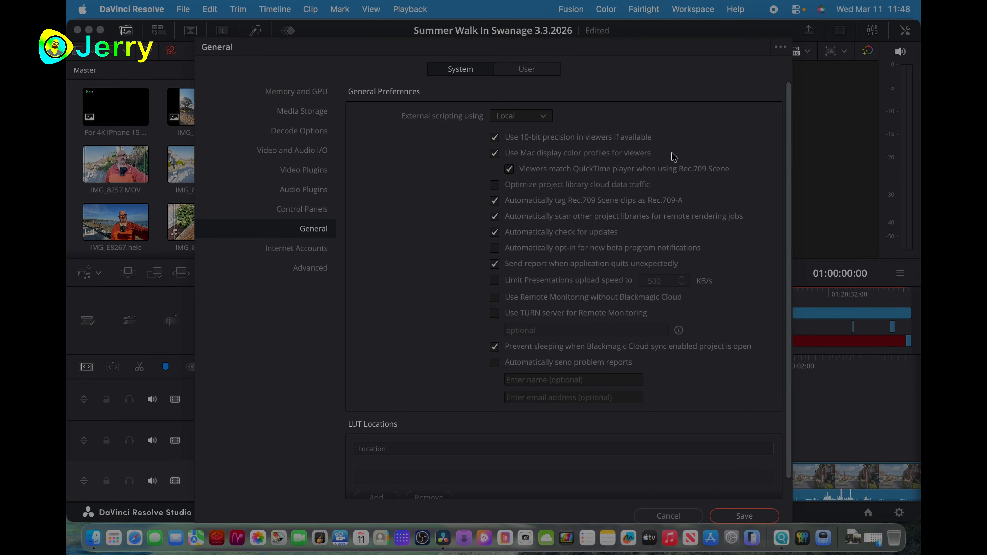
left_click(735, 512)
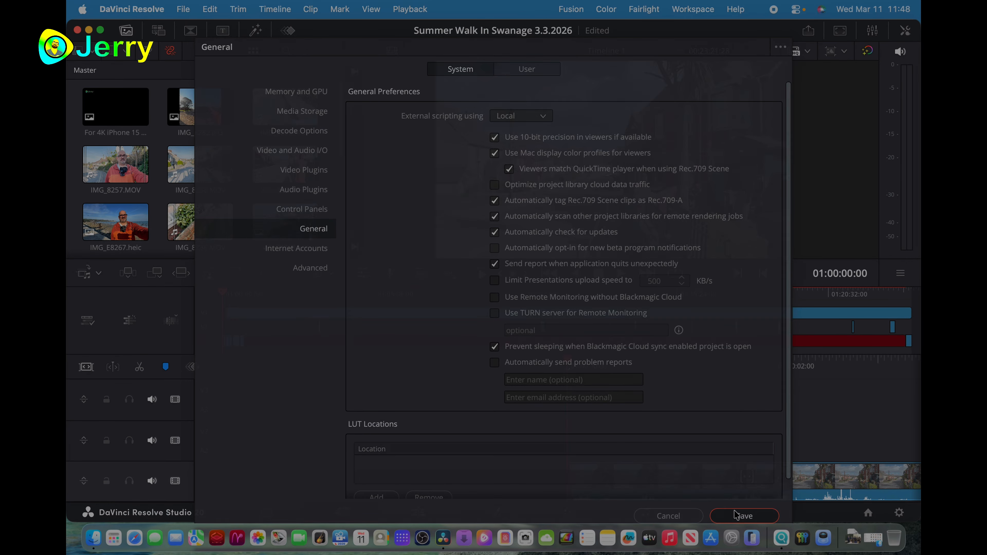
- Review the Color Management page of the project settings, including color science and Dolby Vision options, and leave without changes
left_click(899, 513)
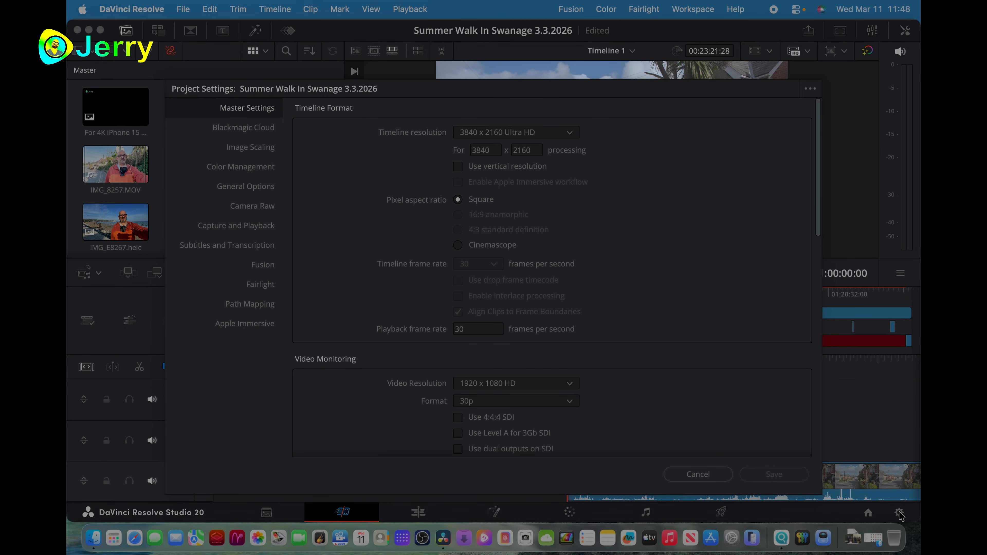
left_click(260, 167)
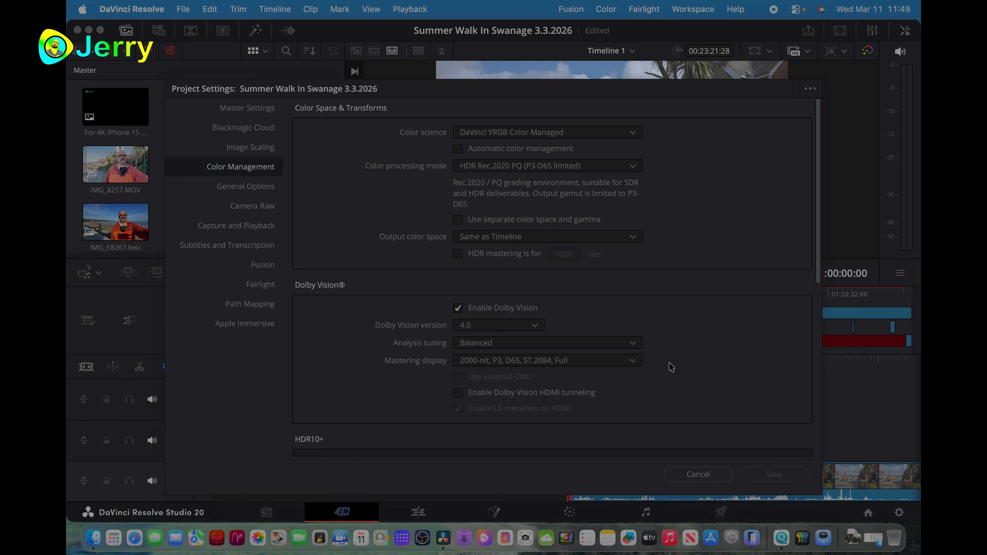
left_click(685, 475)
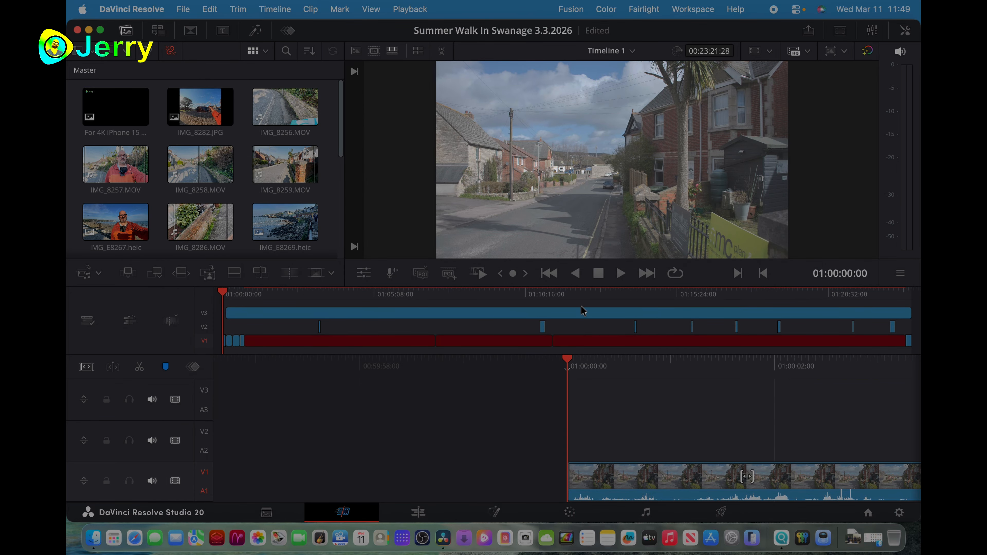
- Play the first seconds of the opening clip 4I1A0214.MP4 and enable AI Voice Isolation on its audio with an amount of 73
left_click(621, 273)
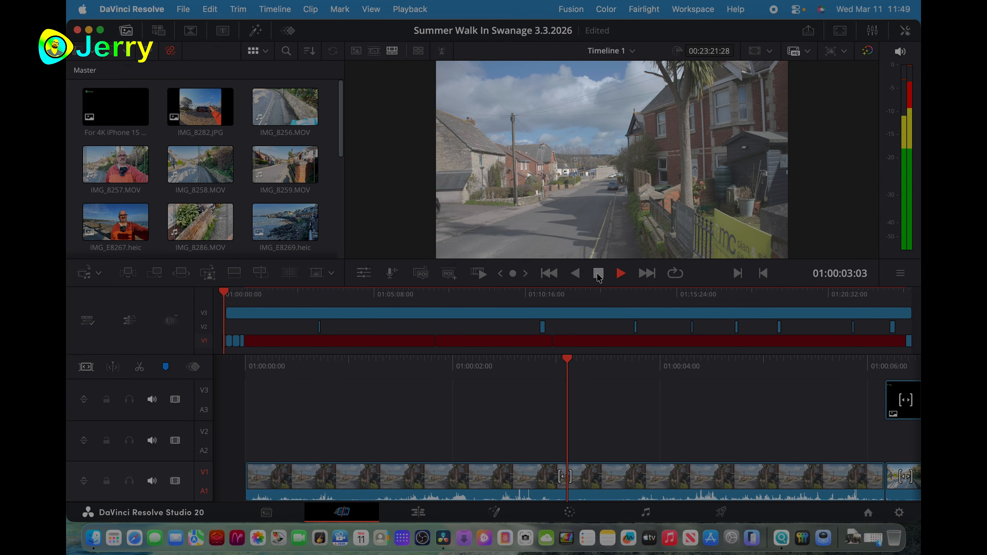
left_click(598, 274)
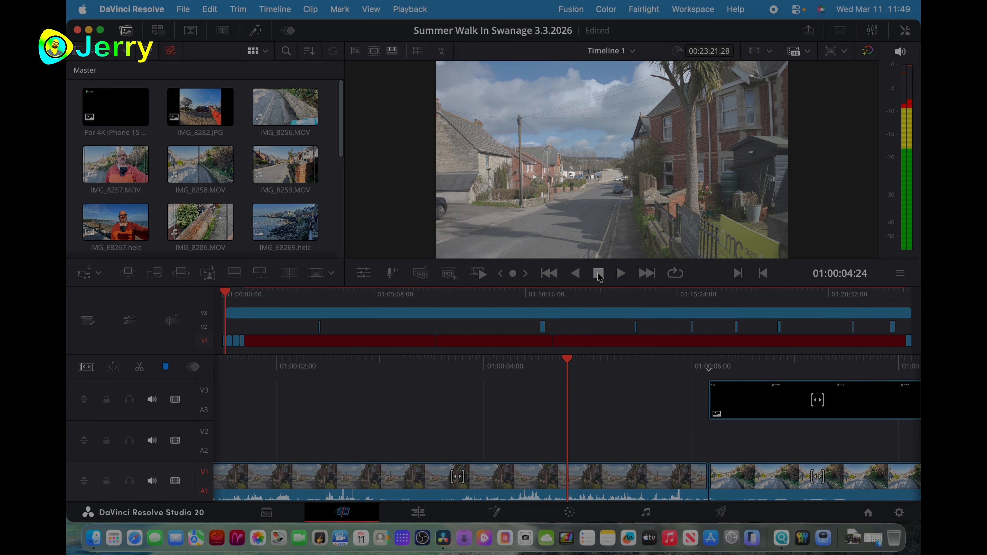
left_click(902, 32)
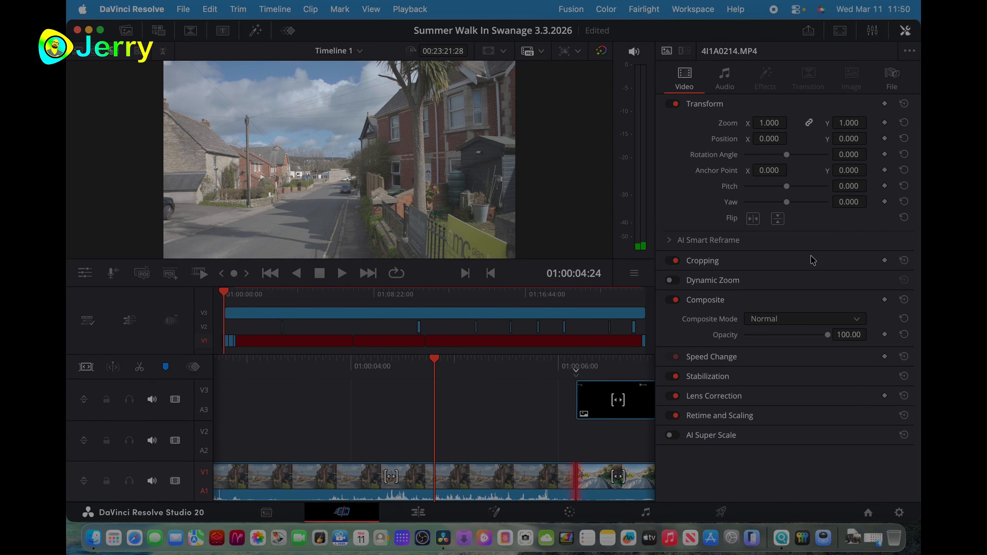
left_click(725, 79)
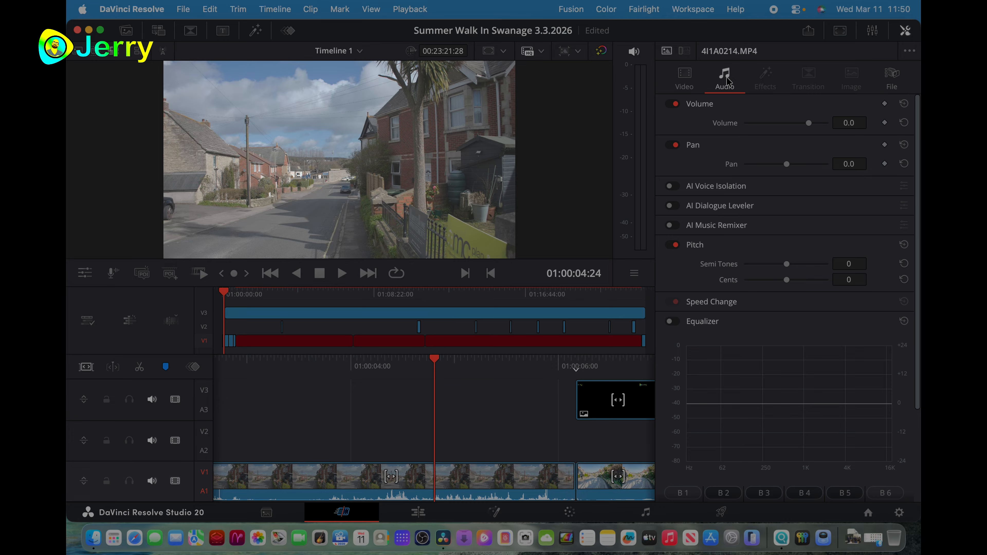
left_click(675, 186)
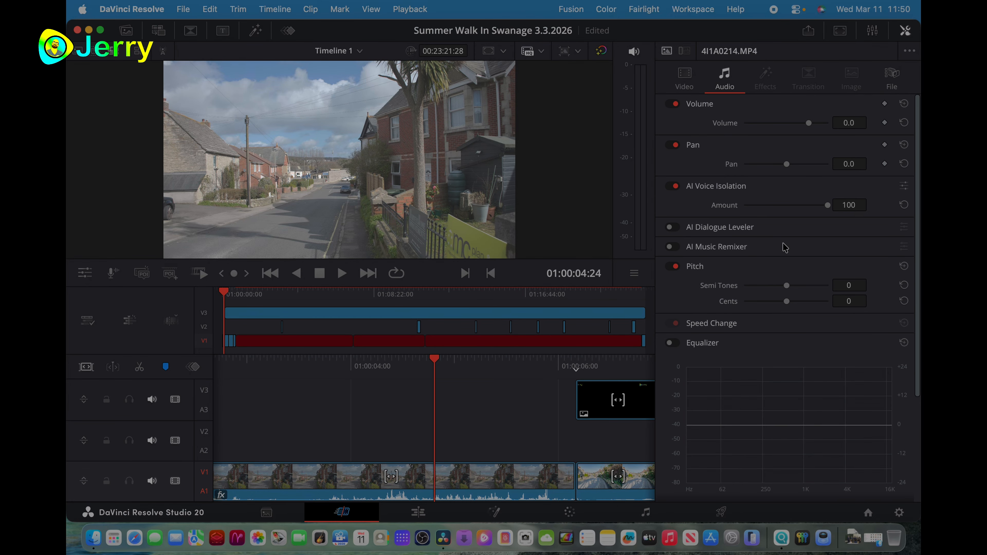
left_click_drag(828, 205, 805, 208)
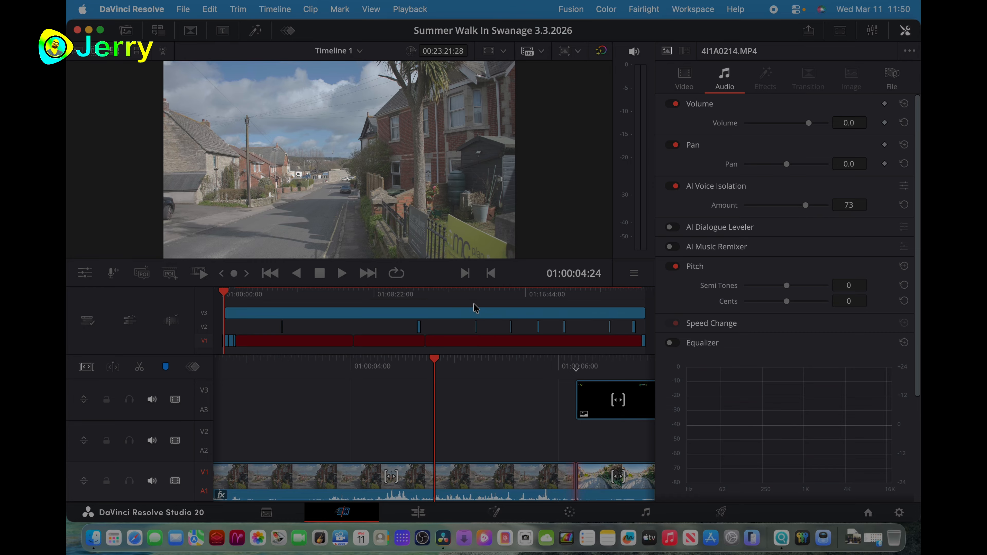
- Play the timeline from the beginning and raise the AI Voice Isolation amount of 4I1A0214.MP4 to 92 while listening
key("Home")
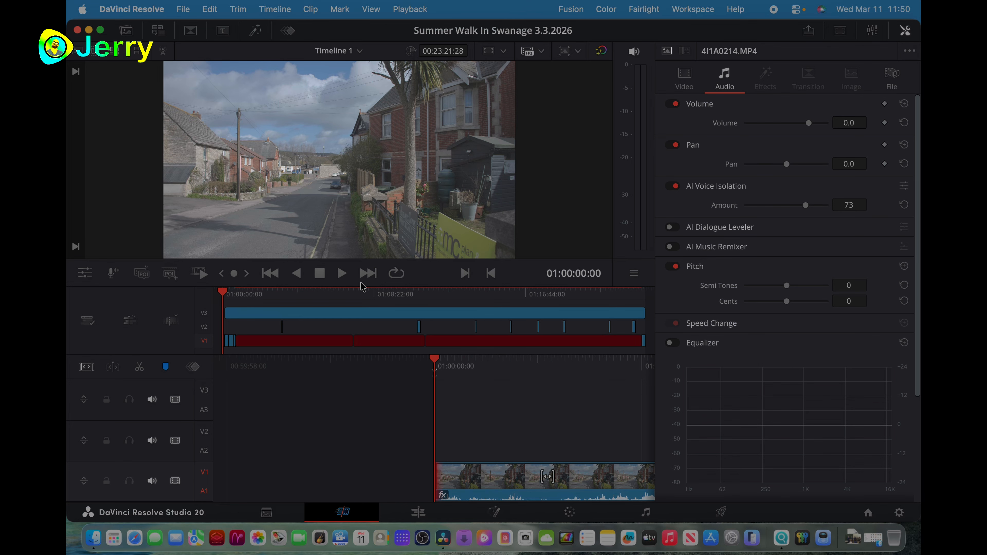
left_click(342, 273)
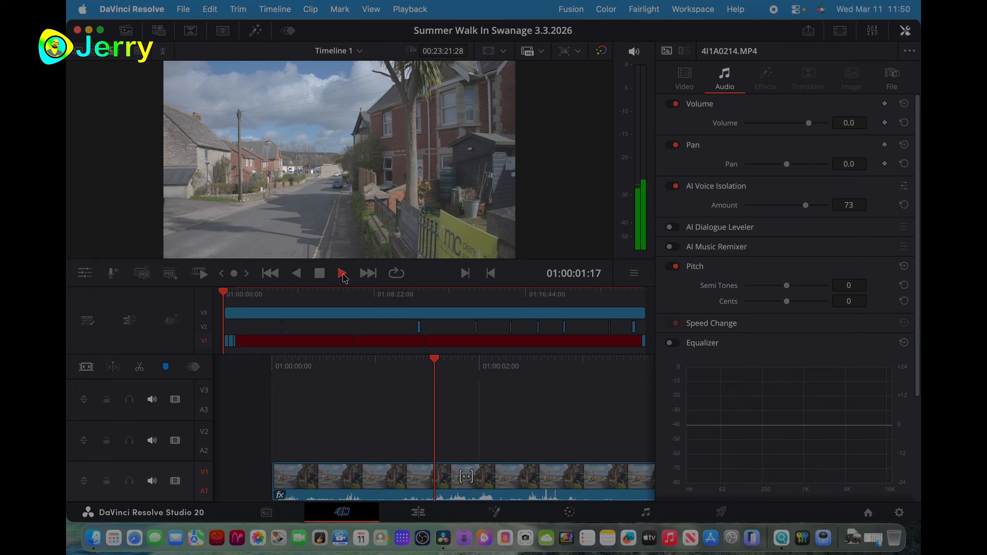
key("XF86AudioRaiseVolume")
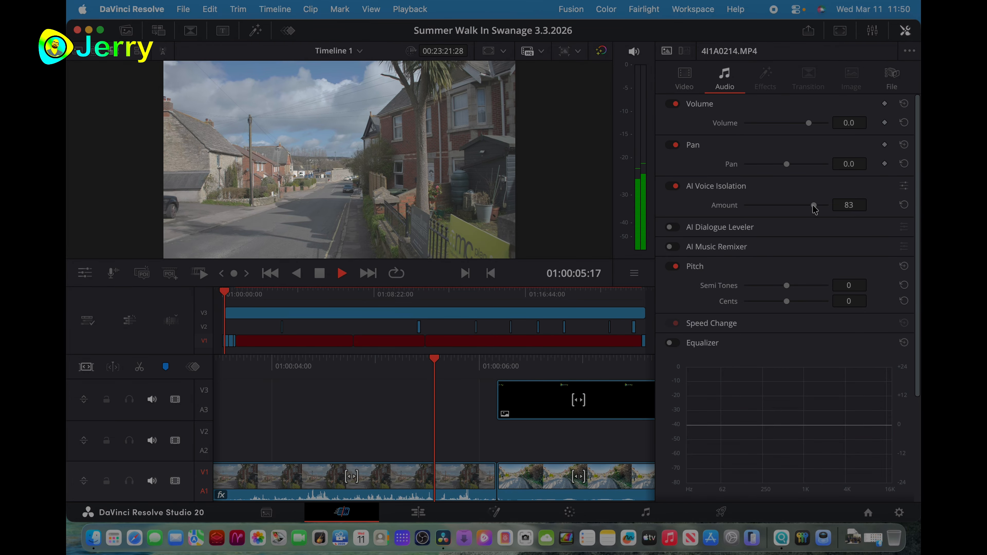
left_click_drag(817, 205, 821, 205)
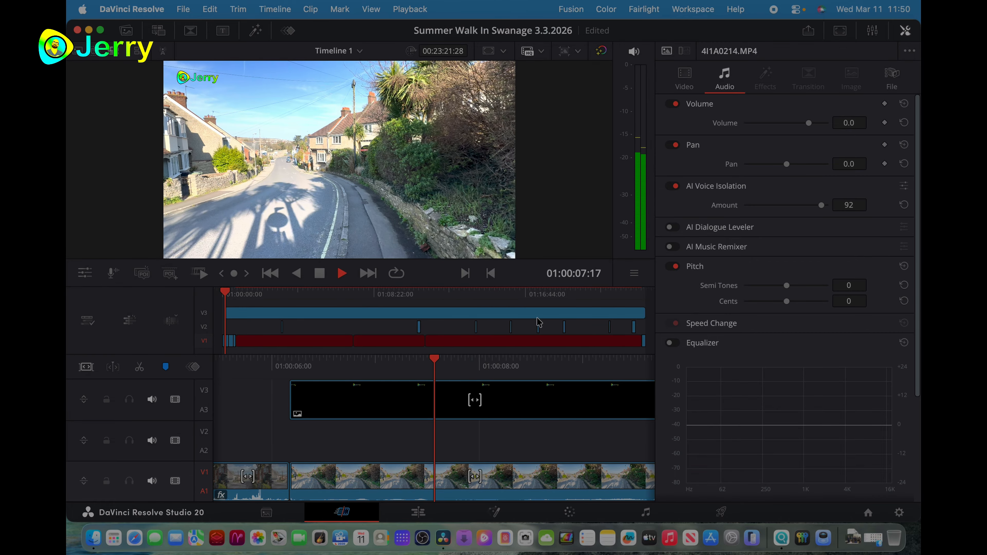
key("space")
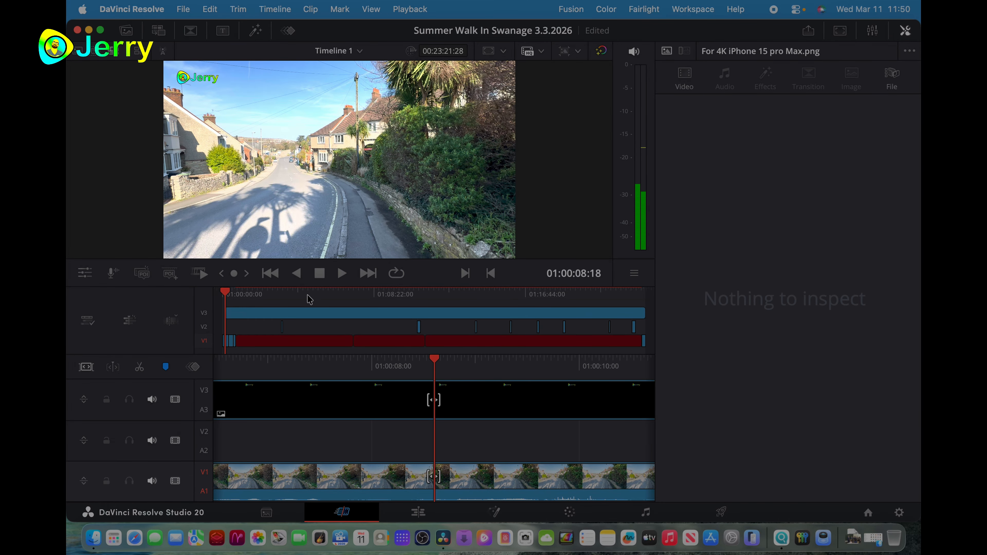
- Replay the opening clip from the start of the timeline several times to judge its sound with AI Voice Isolation
left_click(270, 274)
left_click(342, 274)
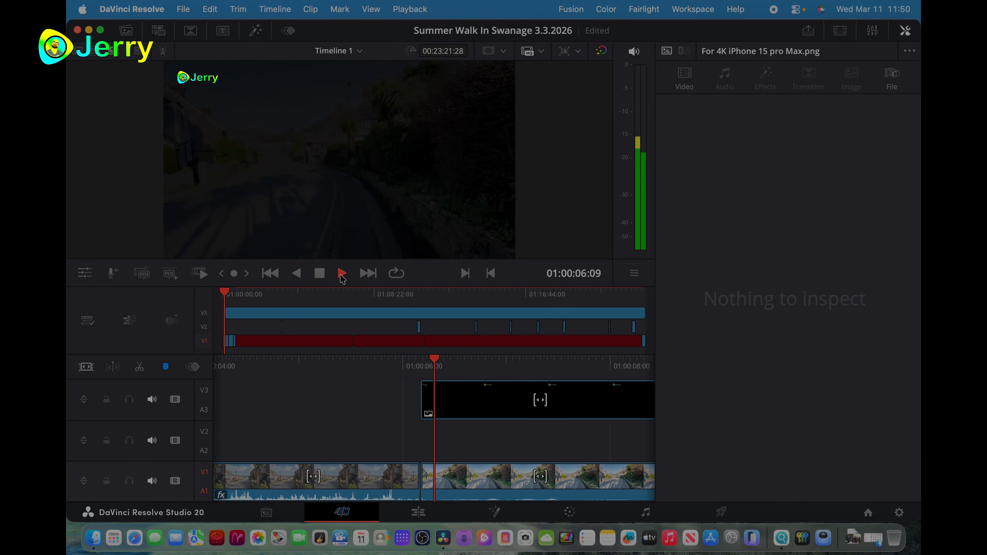
left_click(320, 274)
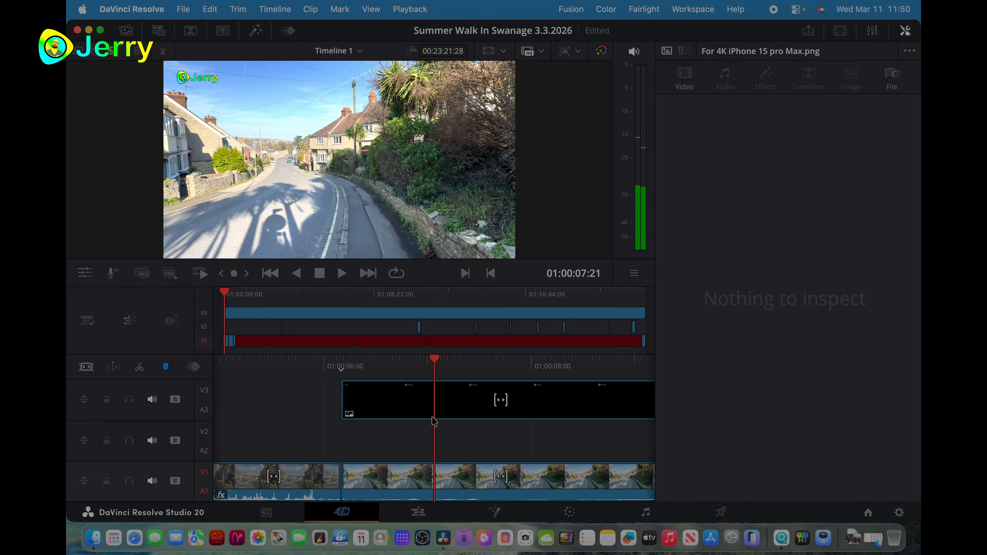
key("Home")
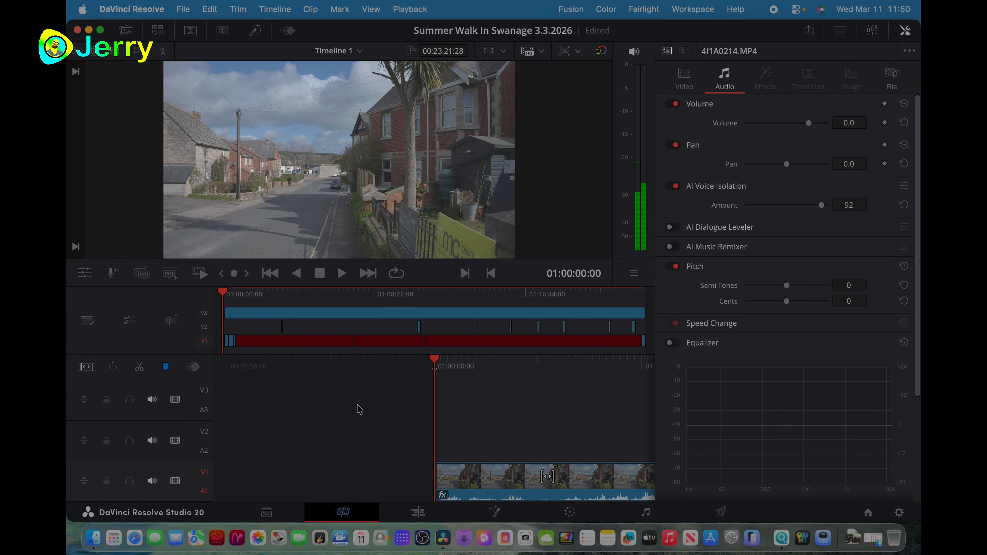
left_click(344, 278)
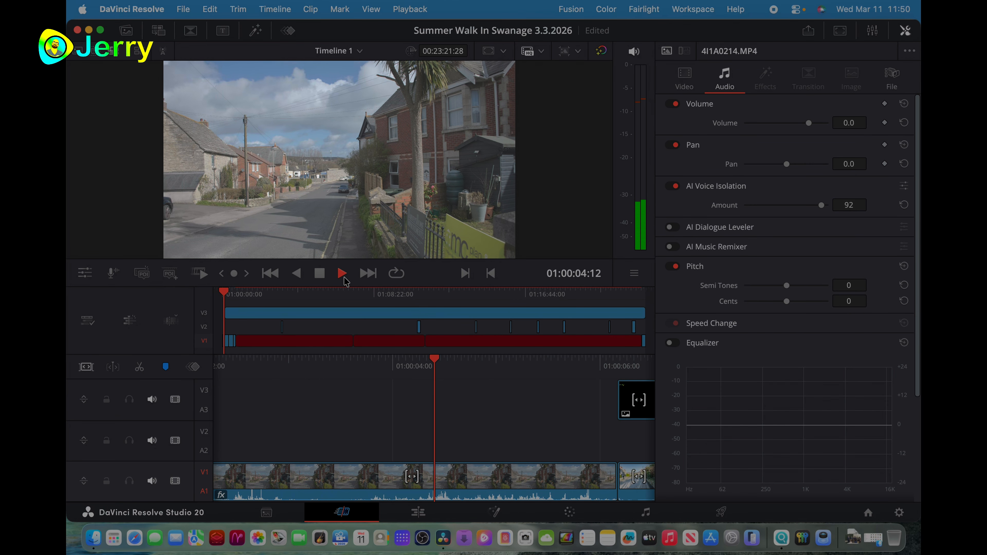
left_click(343, 274)
left_click(341, 472)
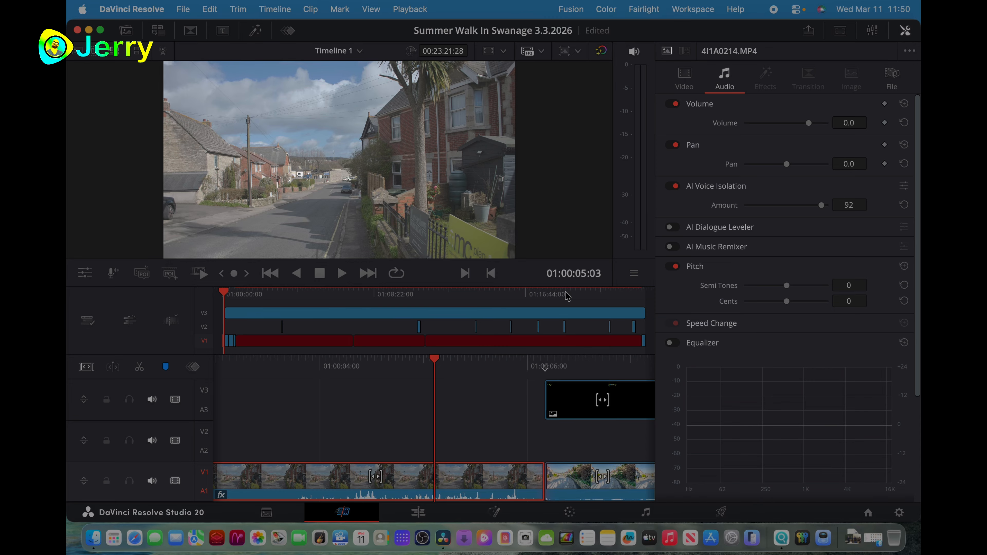
key("Home")
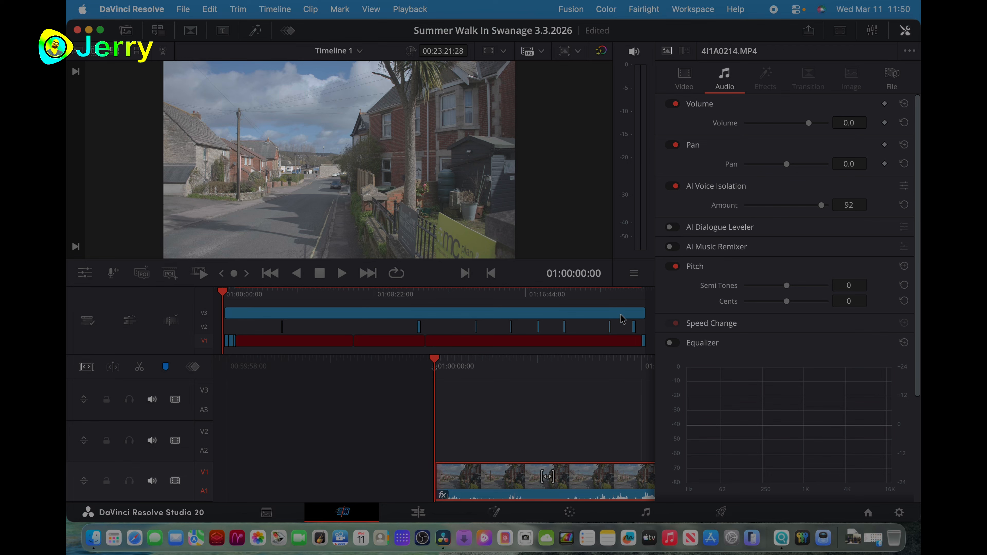
key("space")
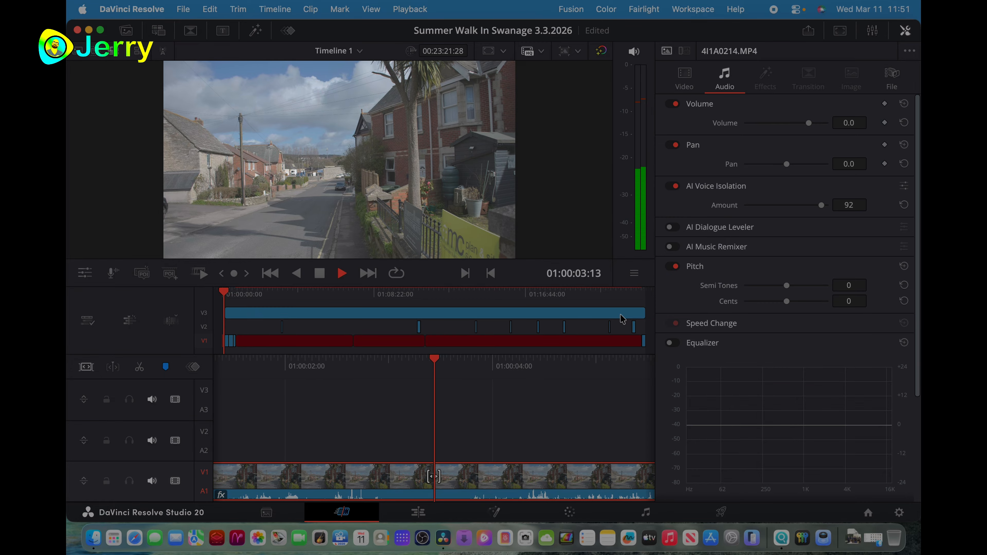
key("space")
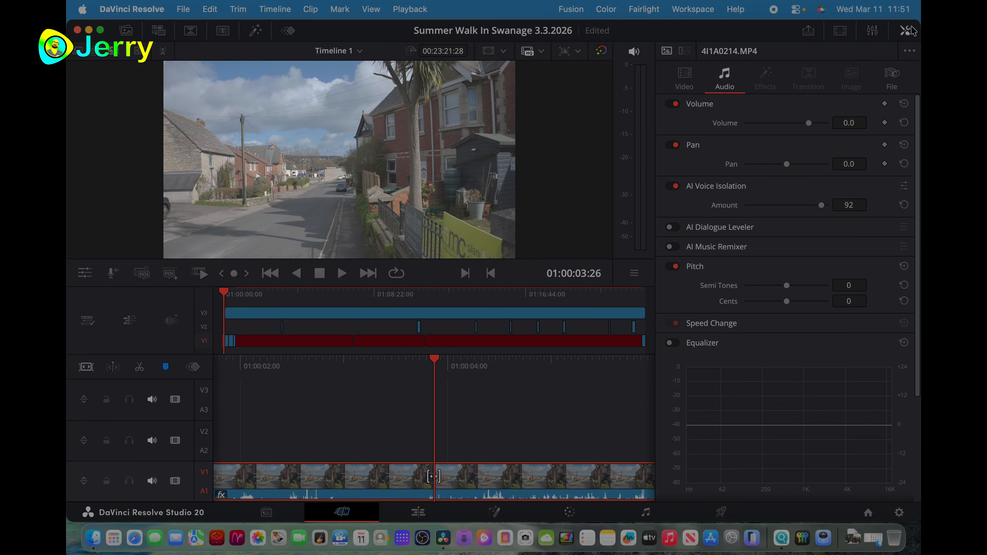
- Find and select the clip IMG_8257.MOV on track V1 and show its video properties in the Inspector
left_click(906, 30)
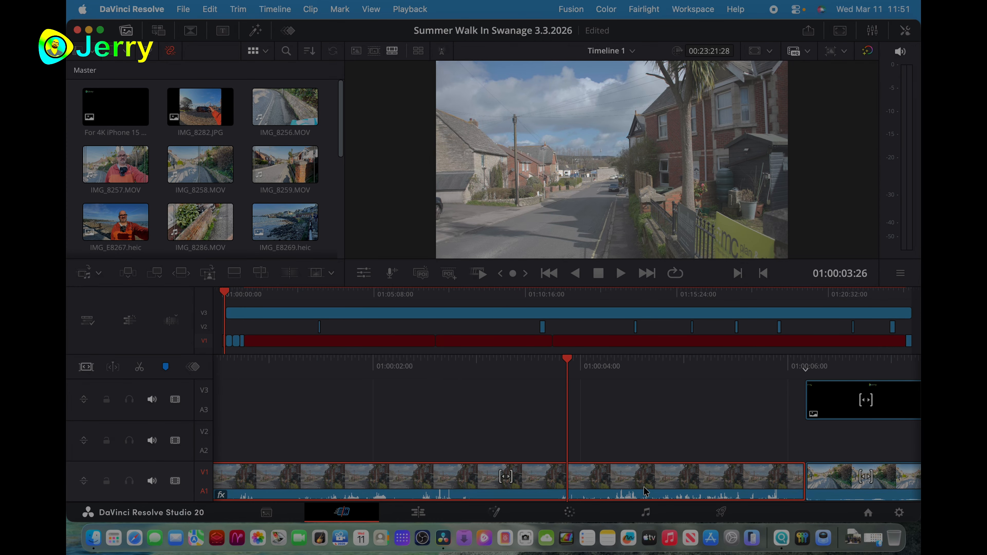
scroll(668, 413, "right", 20)
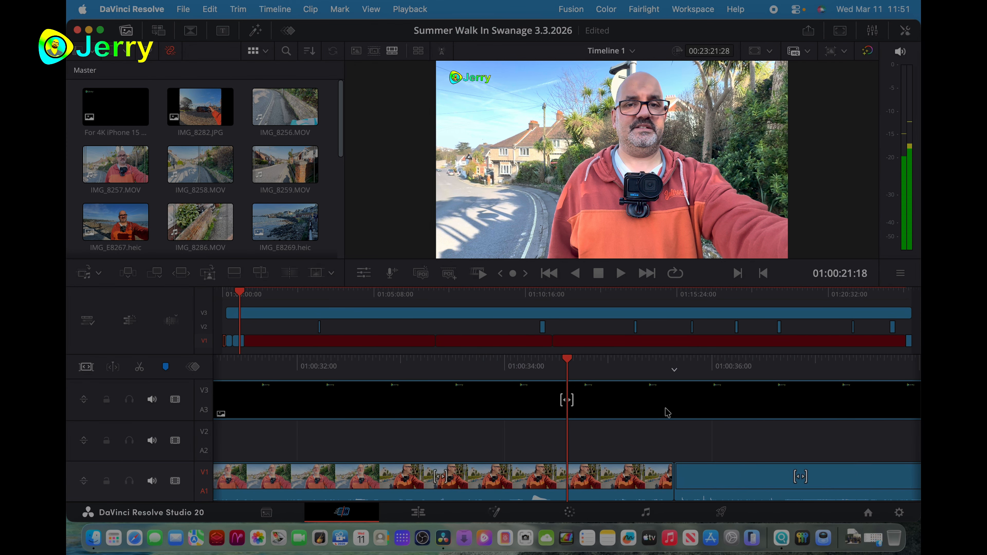
scroll(667, 413, "right", 12)
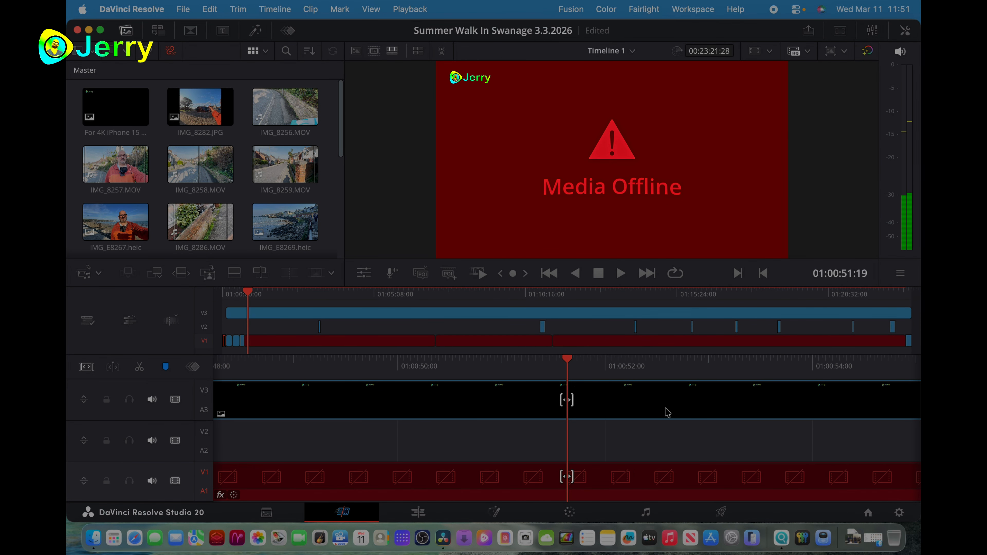
scroll(667, 413, "left", 15)
scroll(667, 413, "left", 2)
left_click(524, 489)
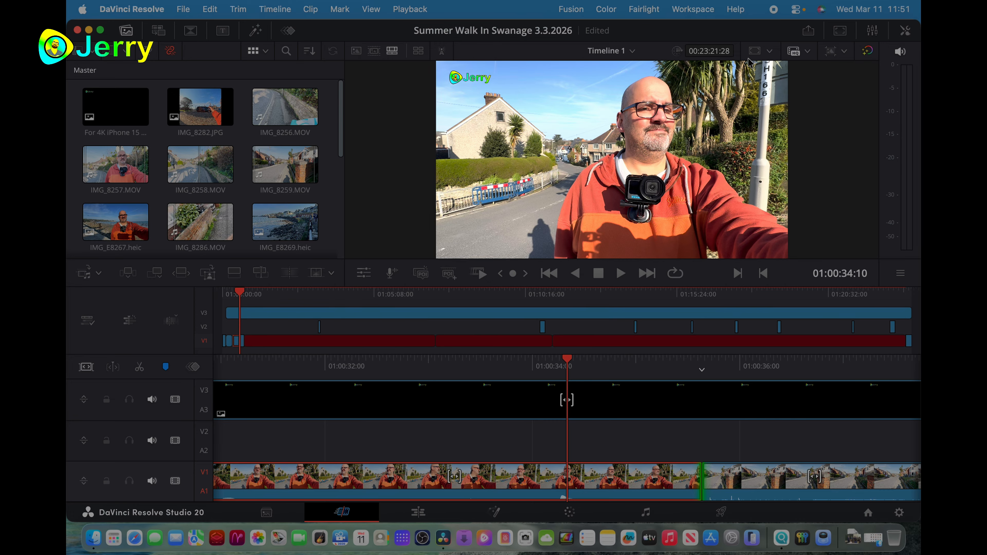
key("v")
left_click(905, 30)
left_click(686, 75)
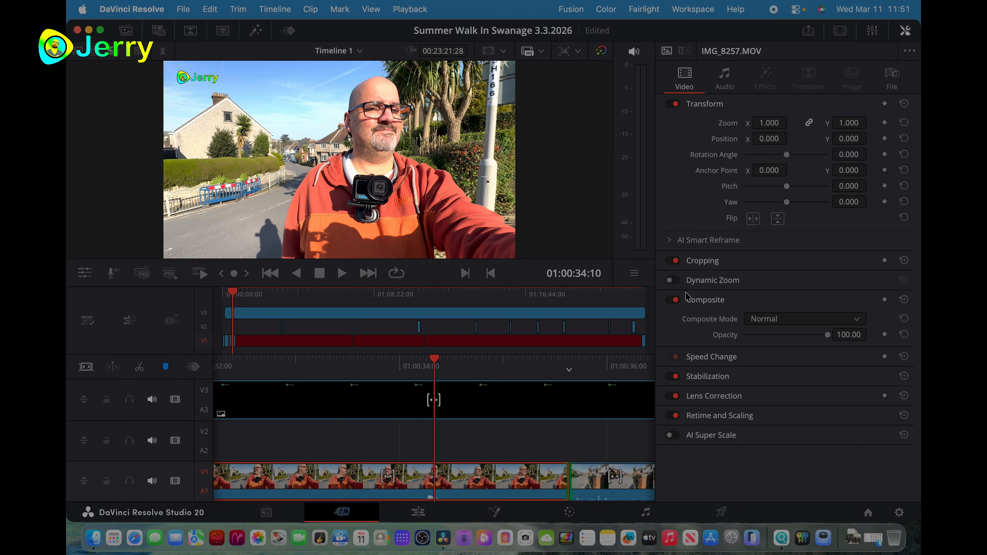
- Examine the AI Smart Reframe and Lens Correction options of IMG_8257.MOV
left_click(667, 241)
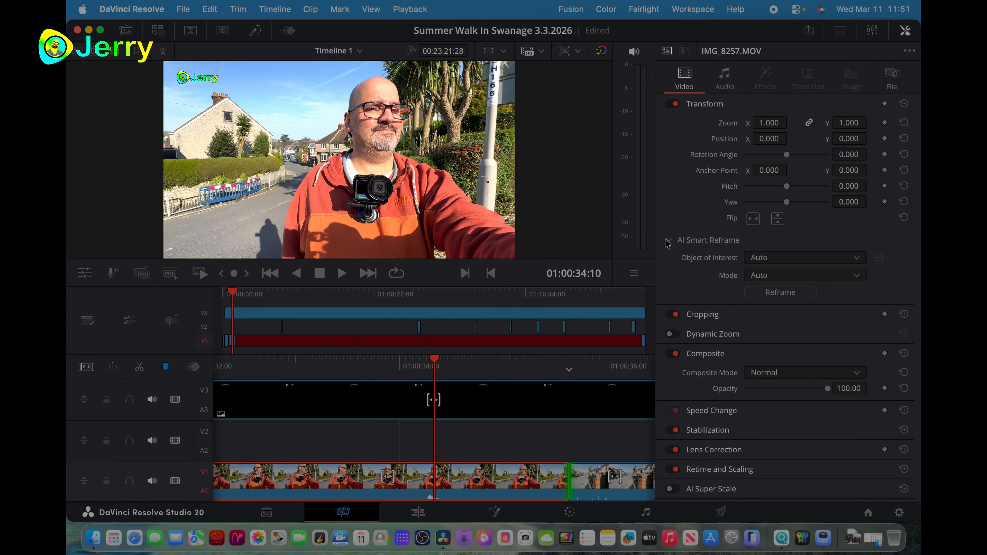
left_click(666, 241)
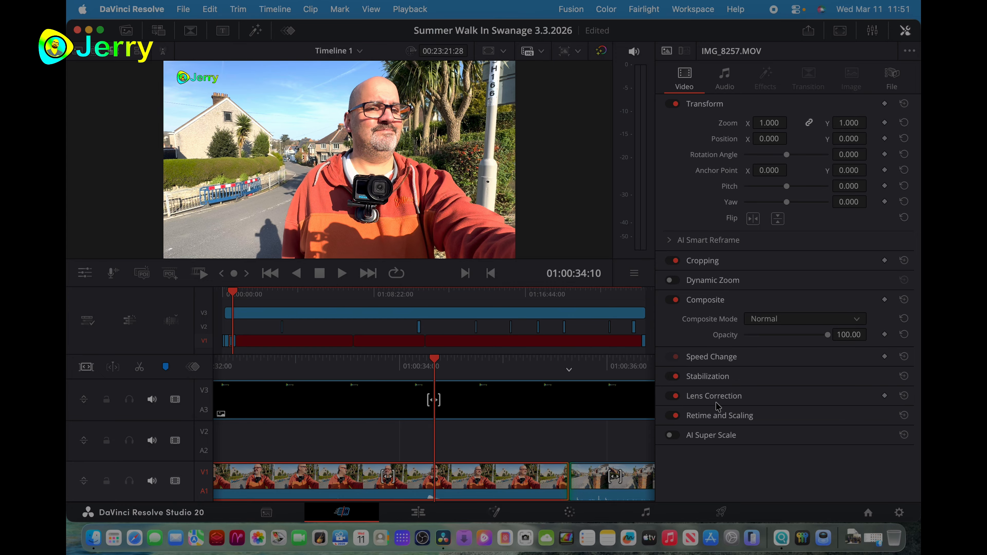
left_click(704, 396)
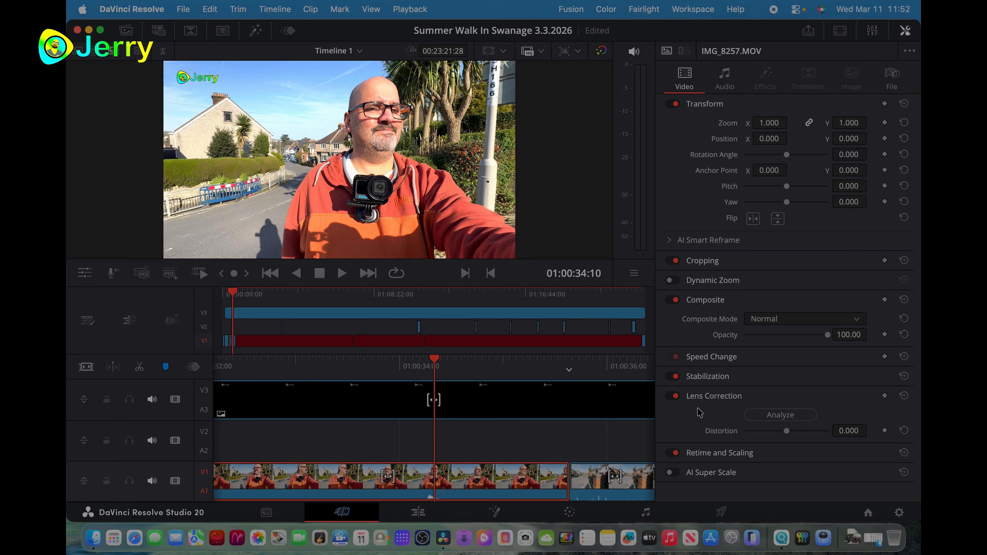
left_click(670, 396)
left_click(671, 397)
left_click(789, 414)
- Return to the opening clip 4I1A0214.MP4 at the timeline start, close the Inspector and open the clip on the Color page
scroll(471, 333, "left", 1)
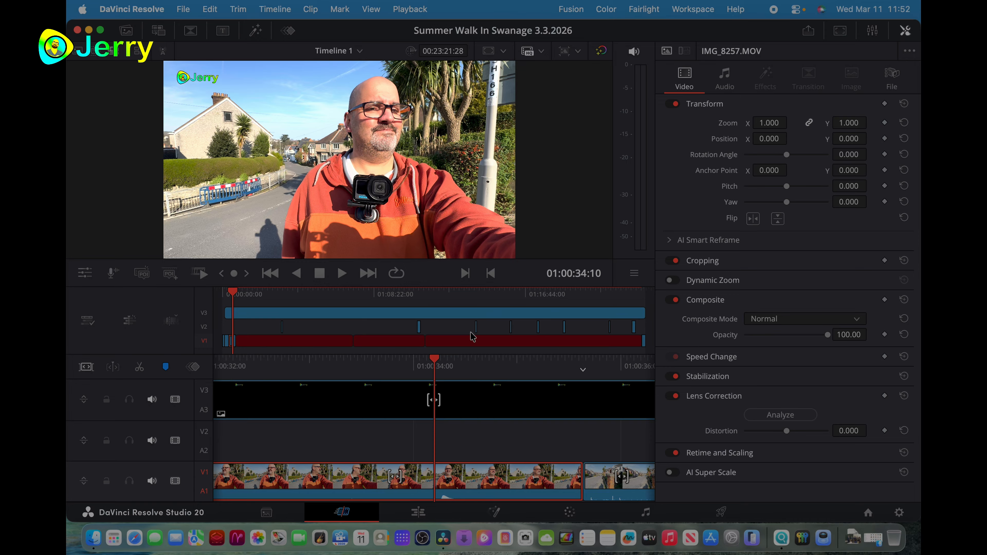
key("Home")
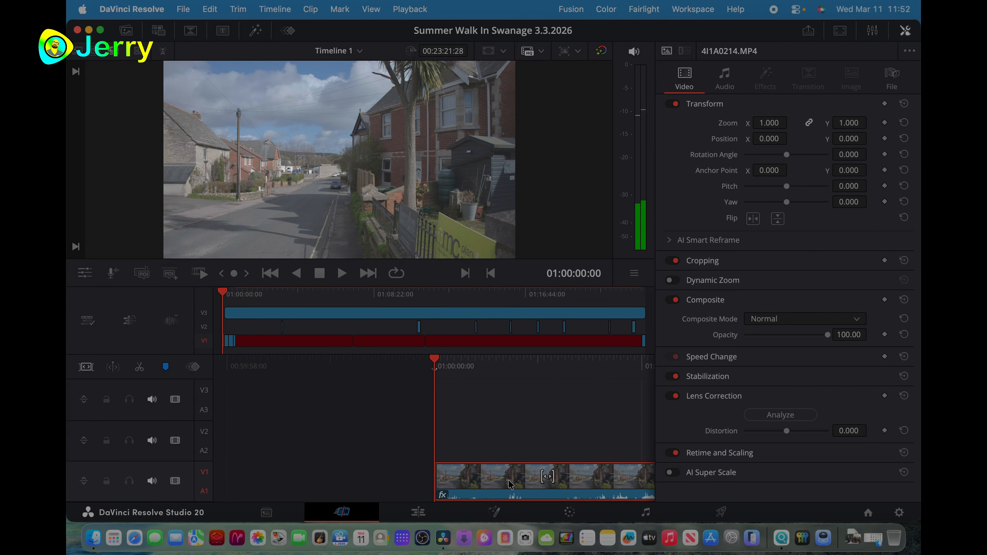
left_click(905, 31)
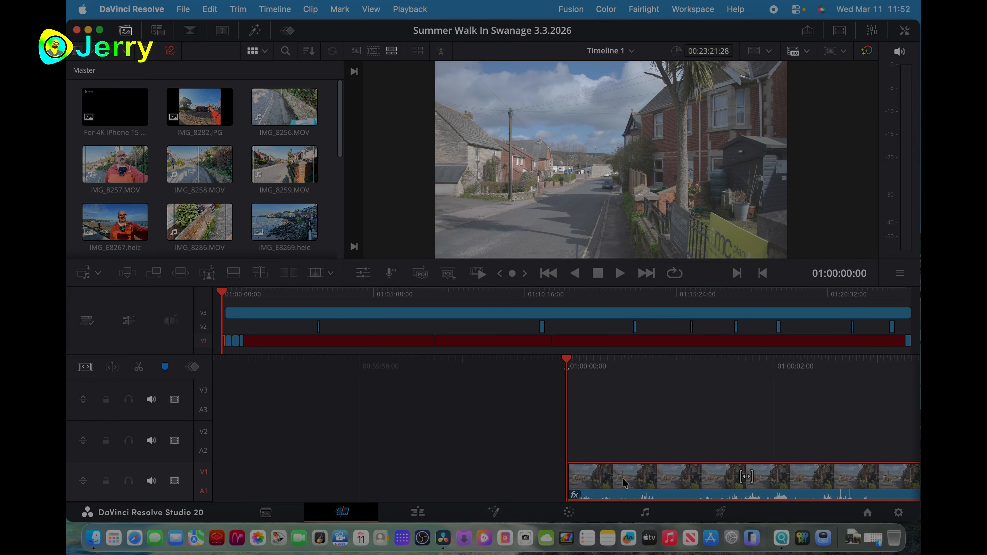
left_click(568, 513)
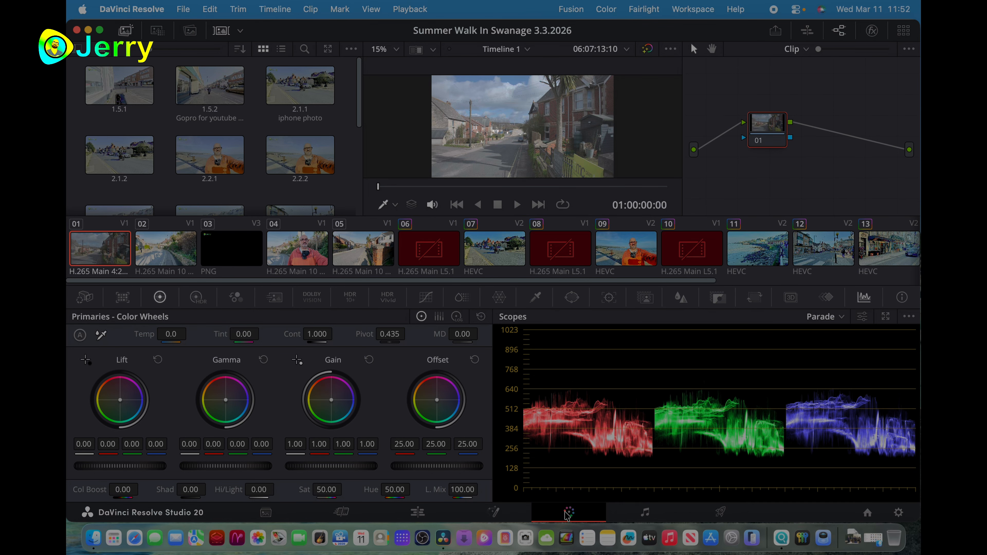
- Add a serial node after node 01 in the opening clip's node graph
right_click(774, 126)
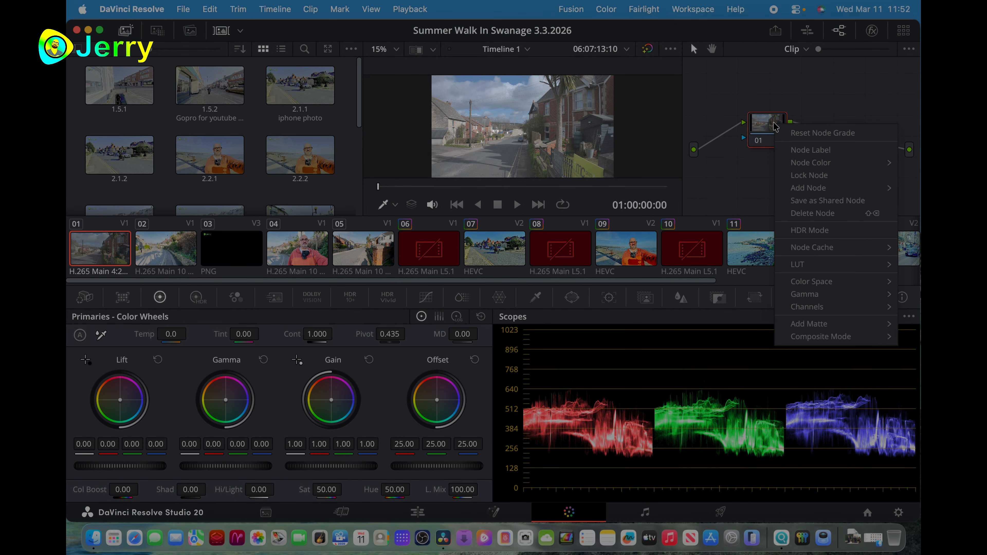
mouse_move(788, 188)
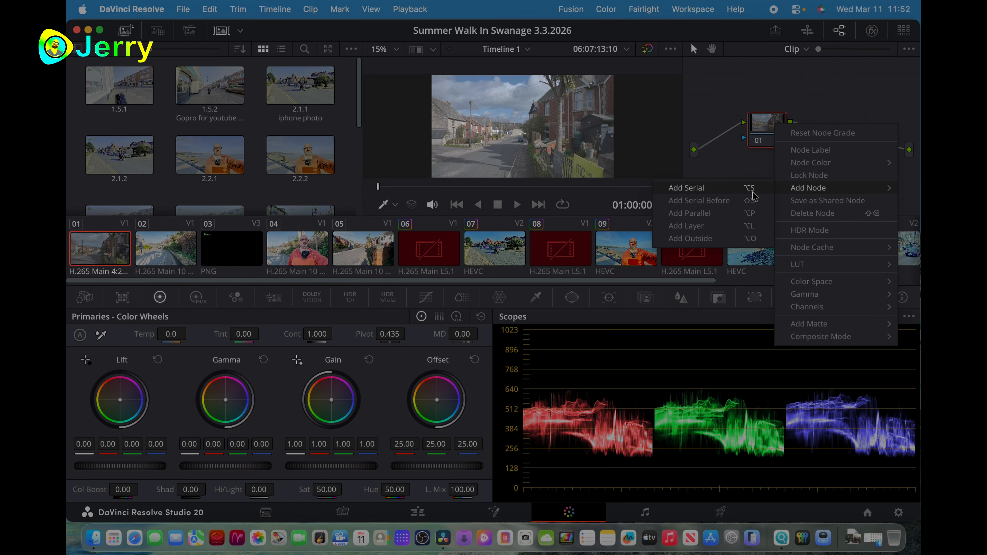
left_click(738, 189)
- Search the effects library for "color" and apply the Color Space Transform effect to node 02
left_click(872, 30)
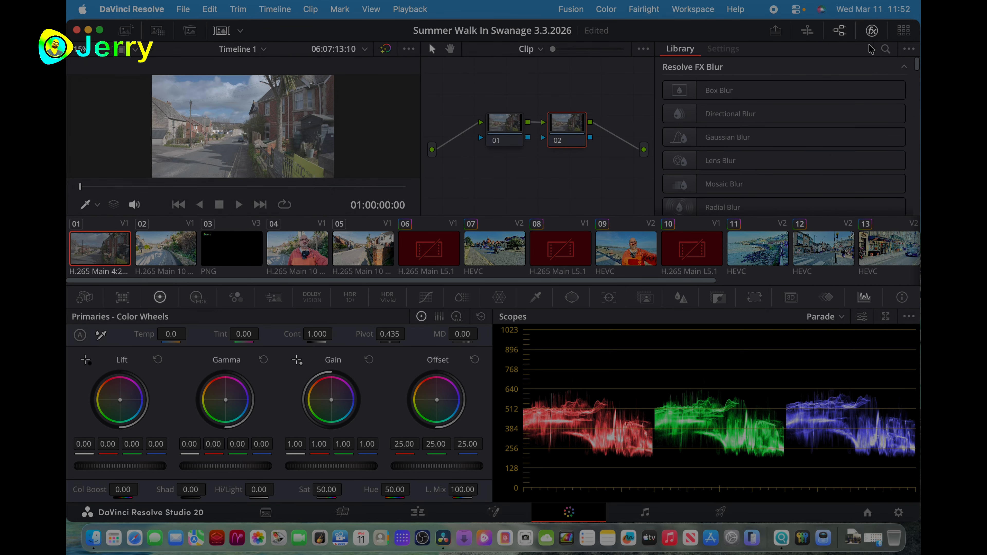
left_click(884, 53)
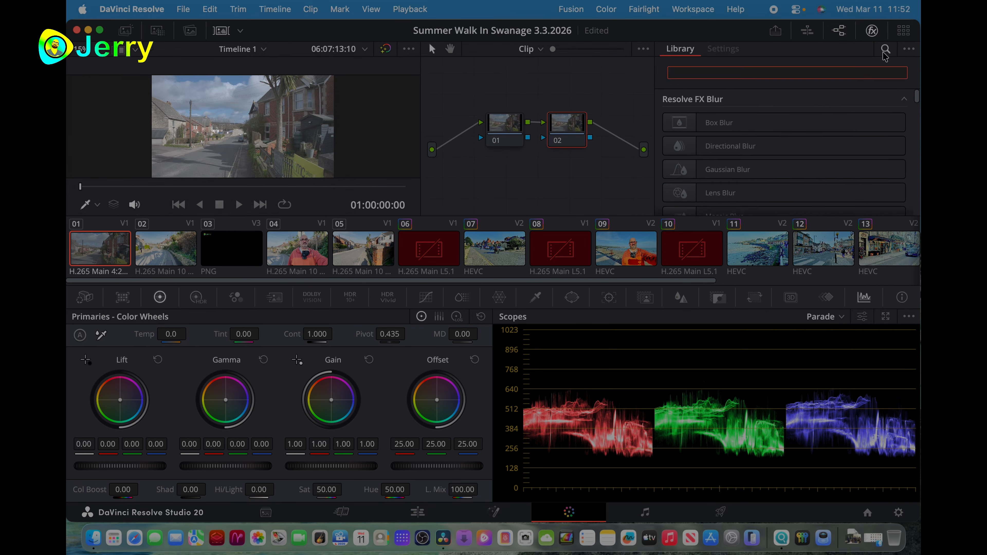
type("coo")
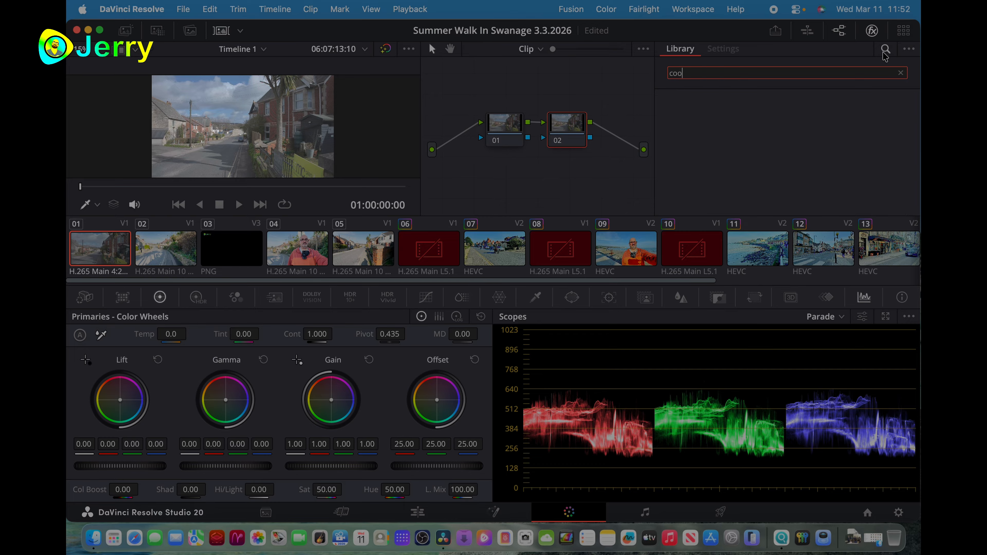
key("BackSpace")
key("BackSpace")
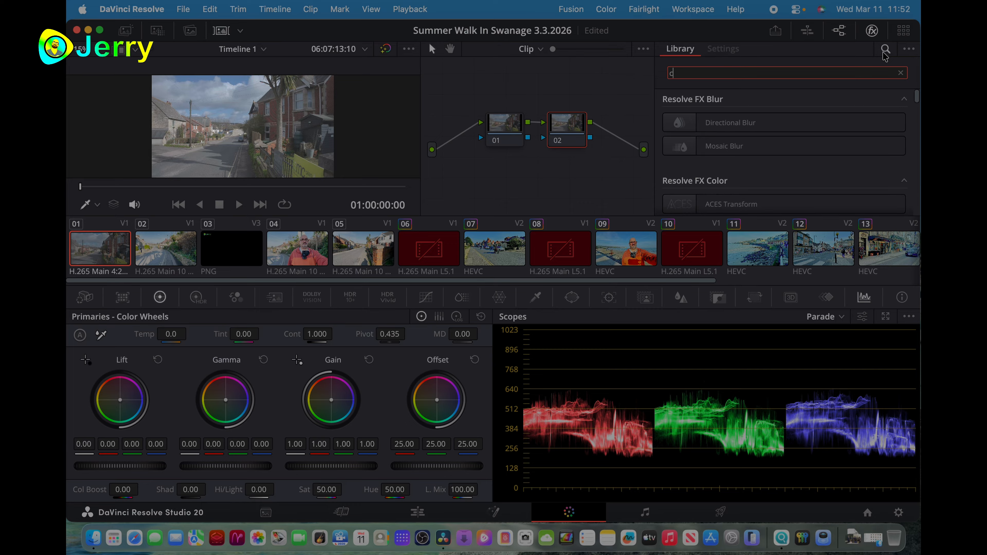
type("olor")
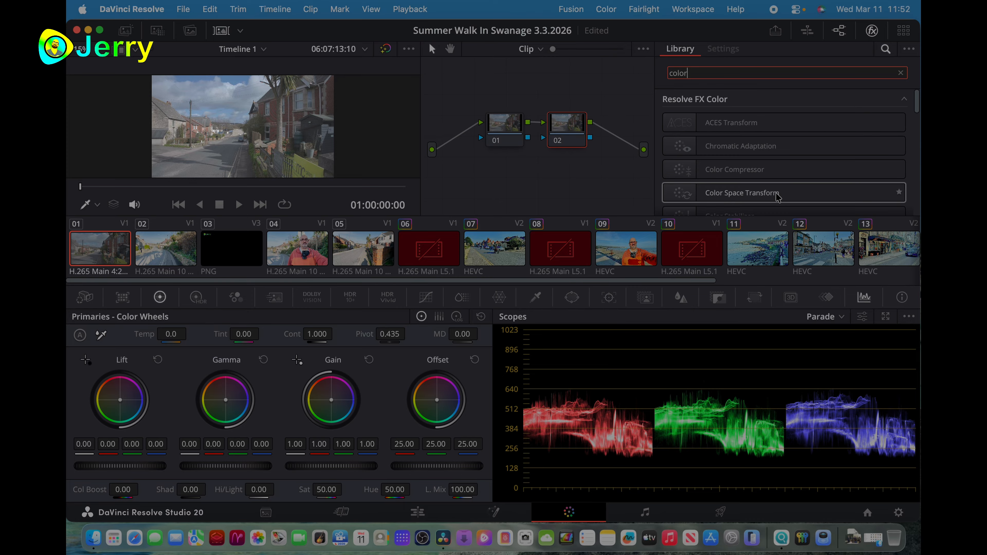
left_click_drag(757, 196, 571, 128)
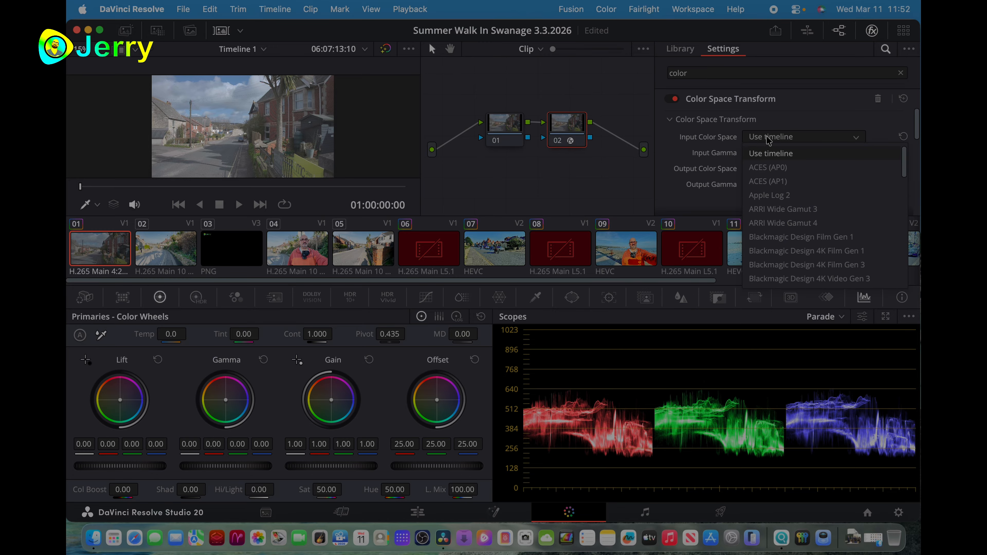
- Set the Color Space Transform's input color space to Canon Cinema Gamut and its input gamma to Canon Log 3
scroll(769, 225, "down", 5)
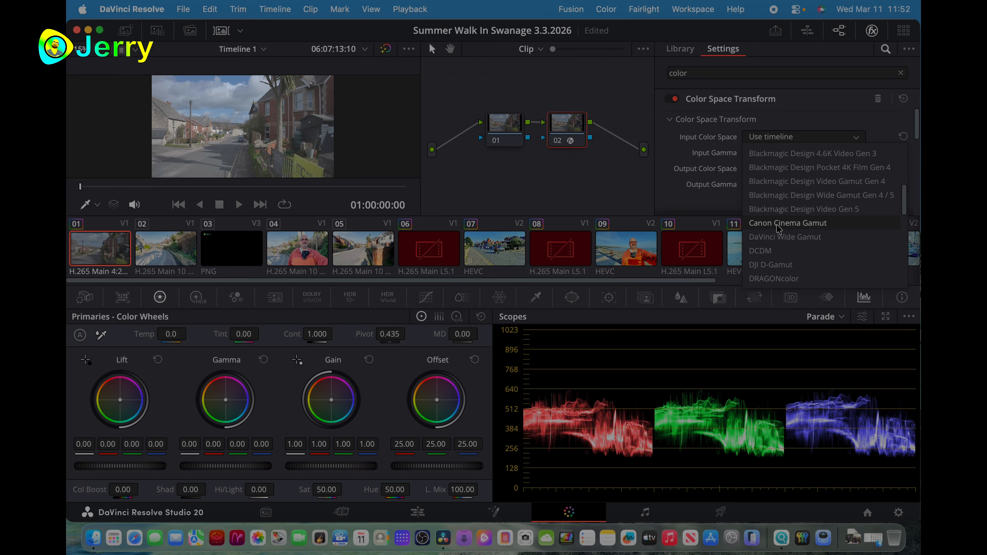
left_click(793, 225)
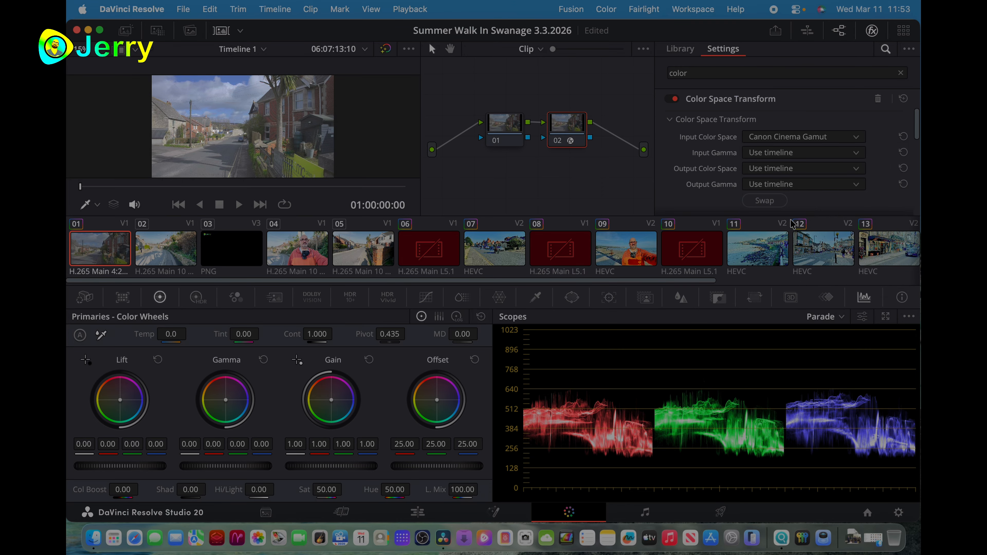
left_click(789, 153)
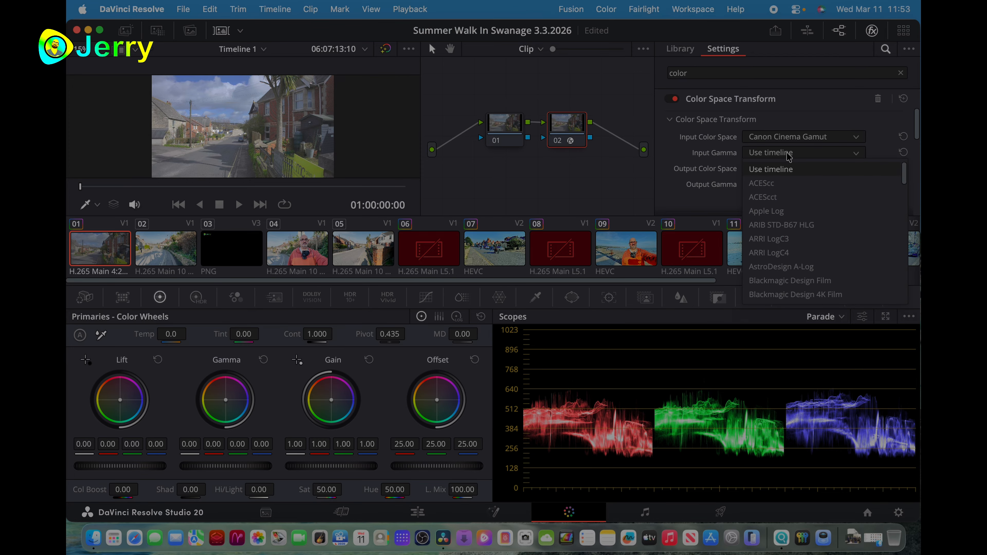
scroll(801, 234, "down", 5)
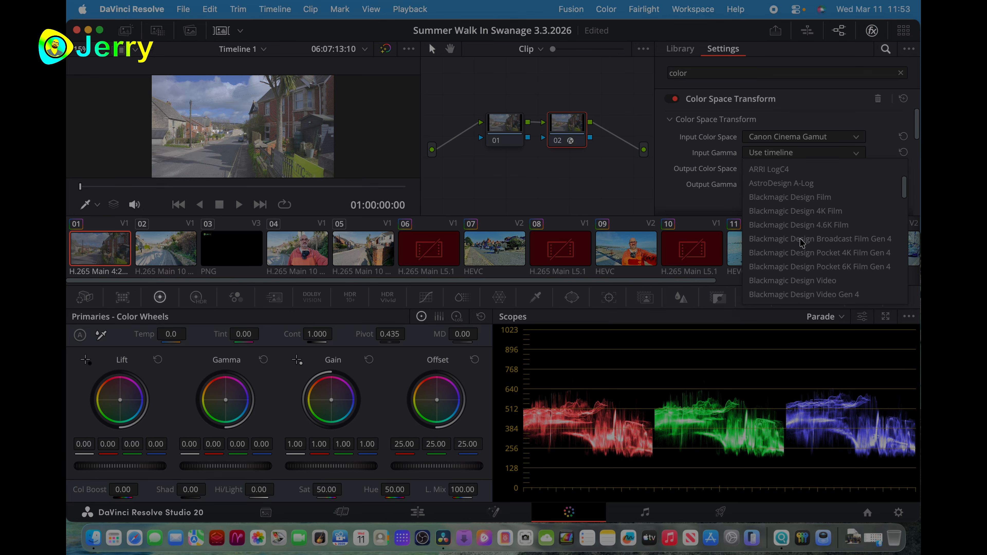
scroll(802, 243, "down", 5)
scroll(802, 243, "up", 1)
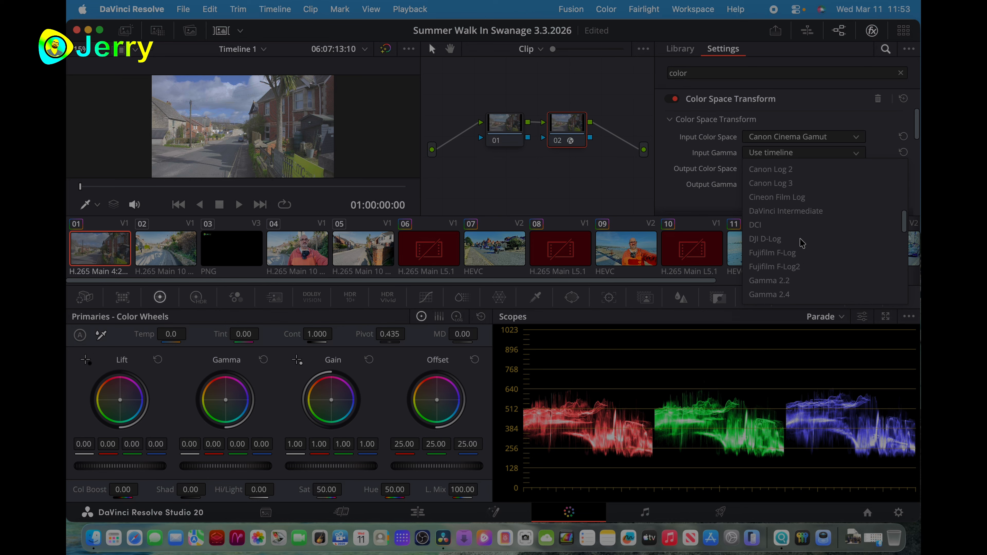
left_click(763, 183)
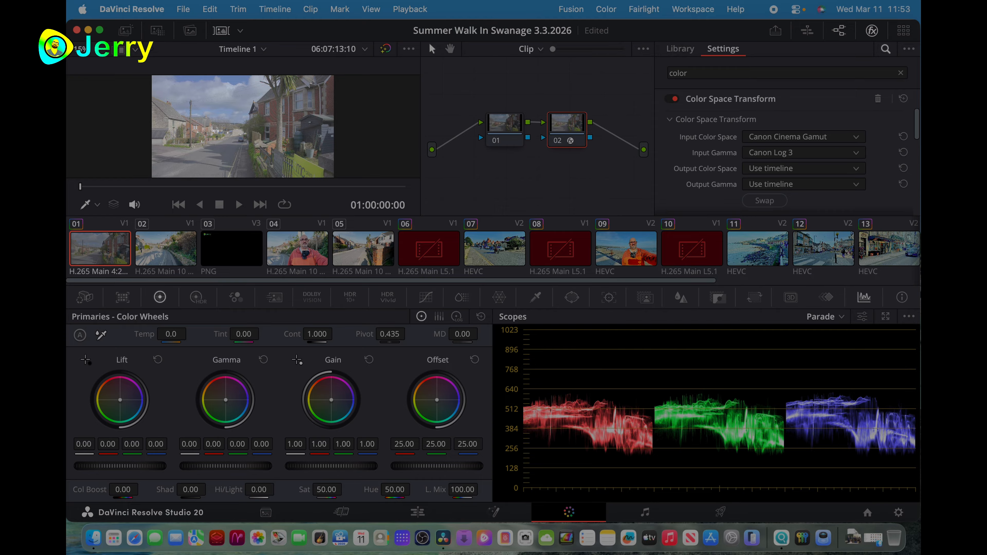
- Raise node 02's gain to 1.21 and its midtone detail to 12.50
left_click_drag(331, 466, 347, 467)
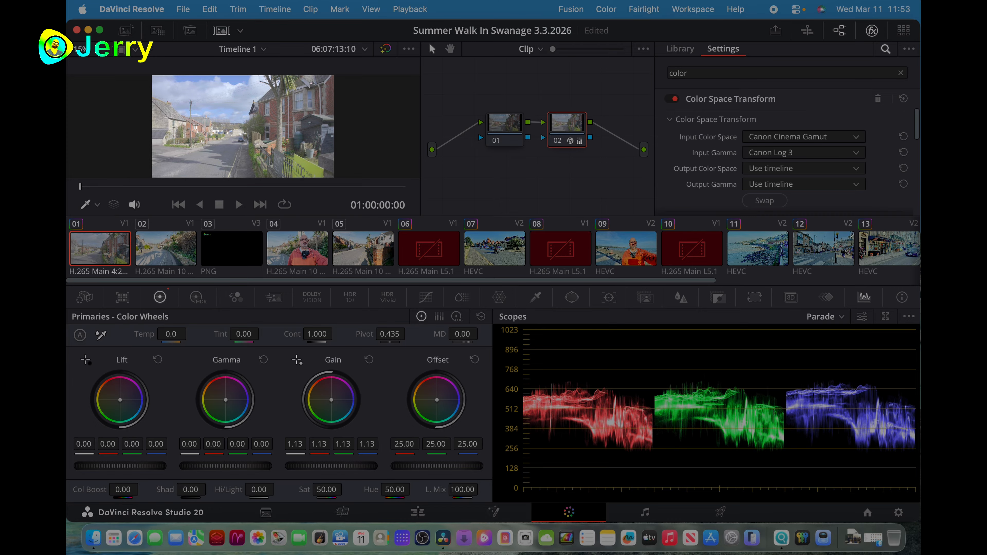
left_click_drag(462, 334, 474, 334)
left_click_drag(328, 467, 338, 467)
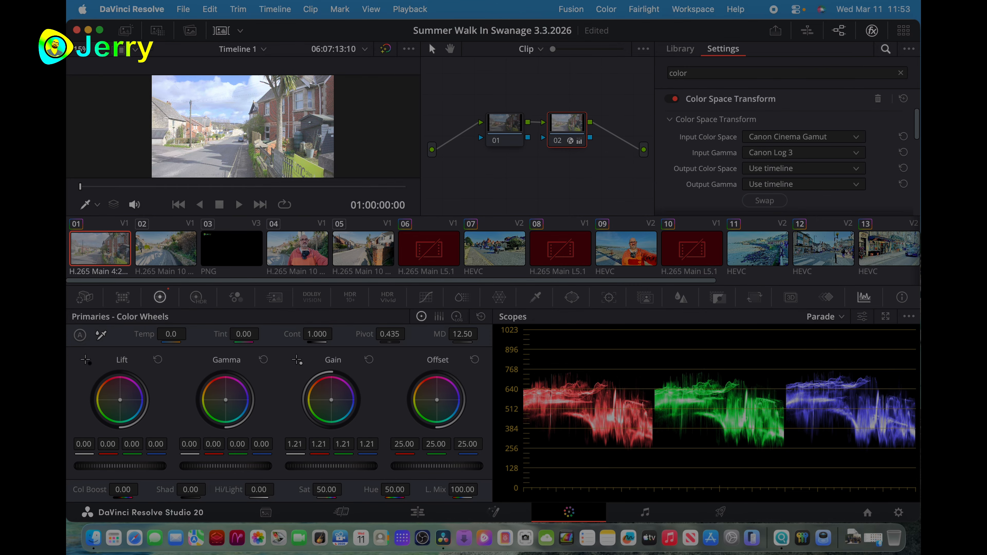
- Set node 02's temperature to 50.0 and contrast to 1.152, keep lift at its default and slightly raise the color boost
left_click_drag(176, 333, 191, 333)
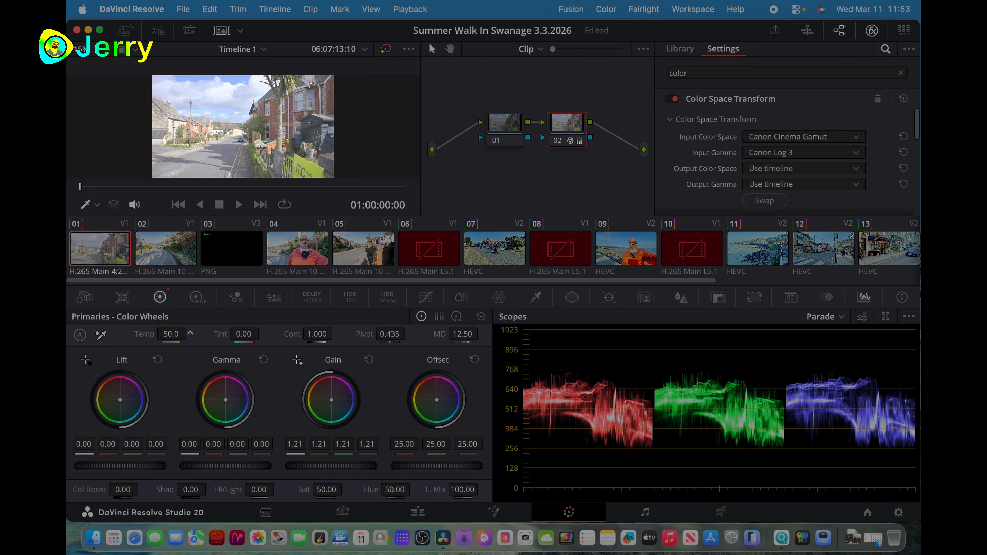
left_click_drag(316, 333, 337, 333)
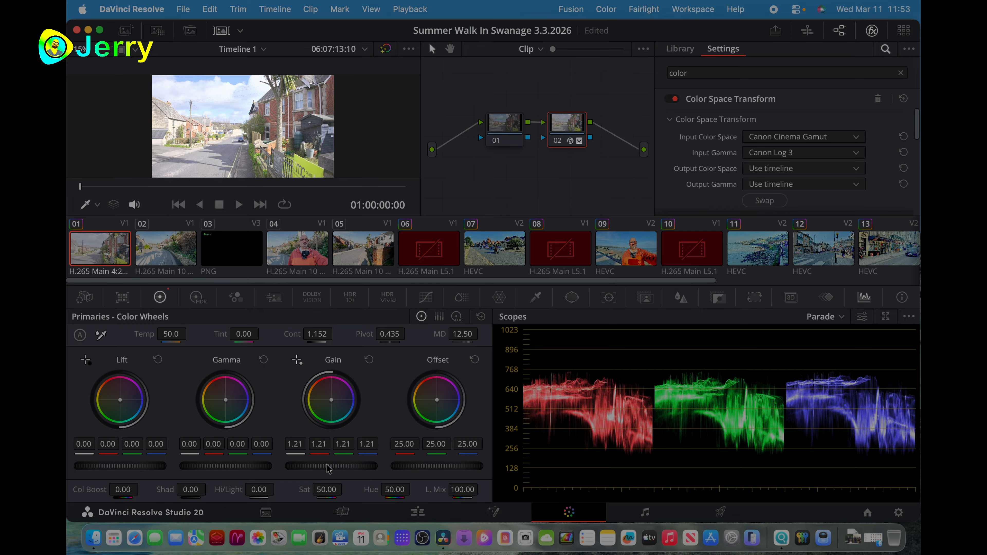
left_click_drag(121, 465, 116, 466)
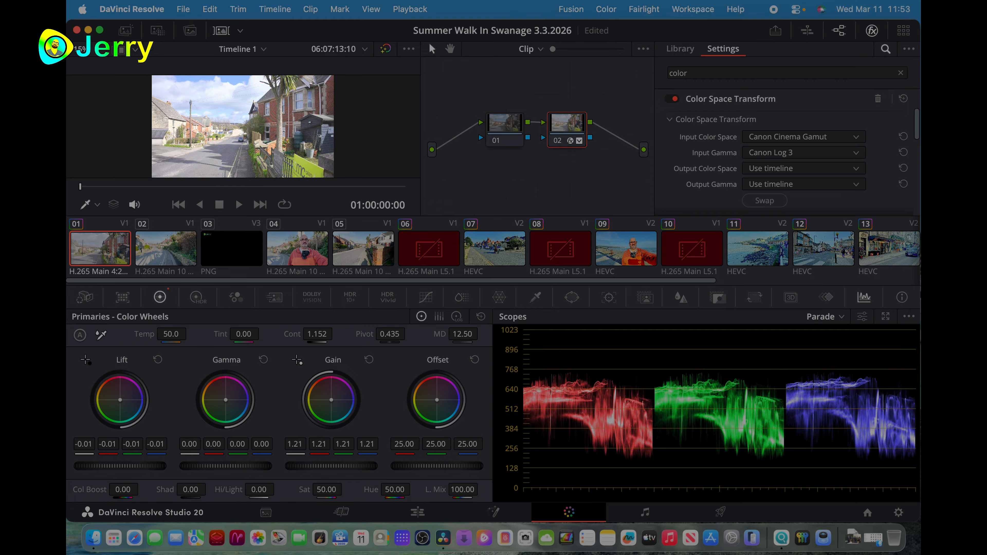
left_click(158, 359)
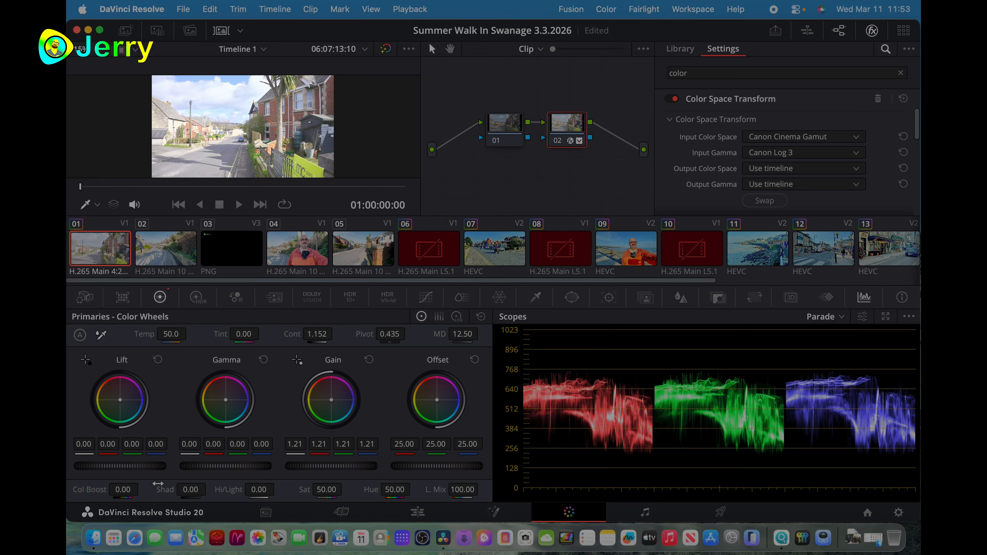
left_click_drag(129, 491, 142, 488)
- Name the export file "canon color grade test" on the Deliver page and remove the old finished job from the render queue
left_click(723, 512)
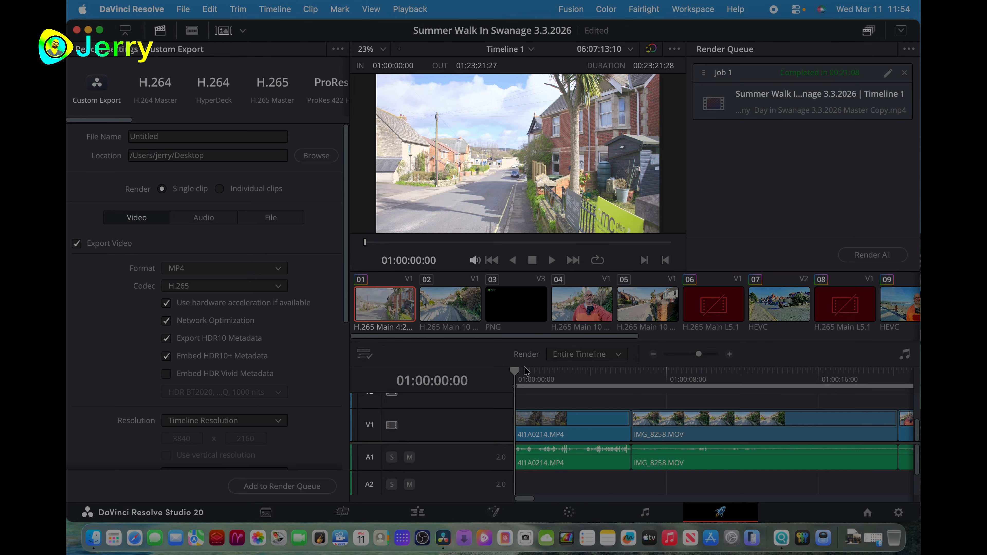
double_click(164, 141)
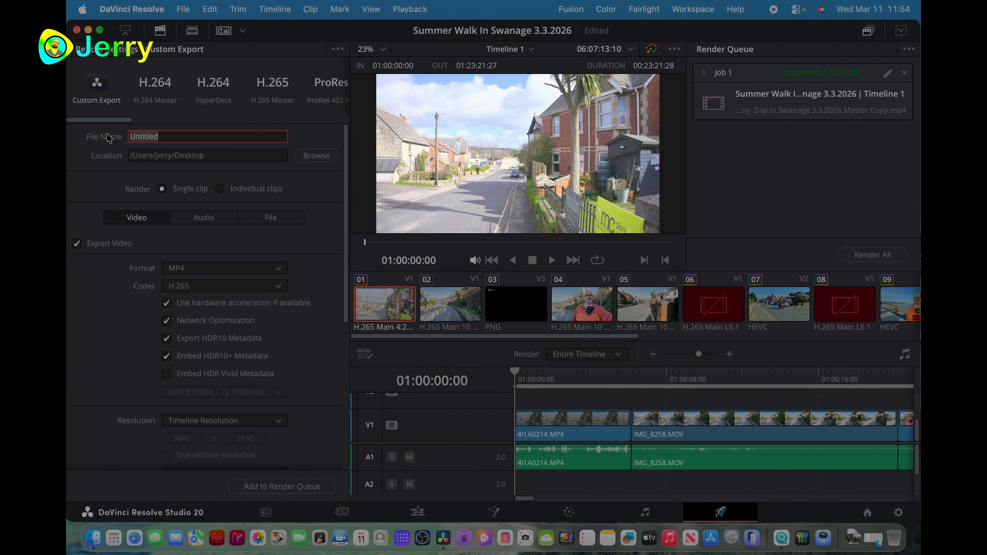
type("canon color grade test")
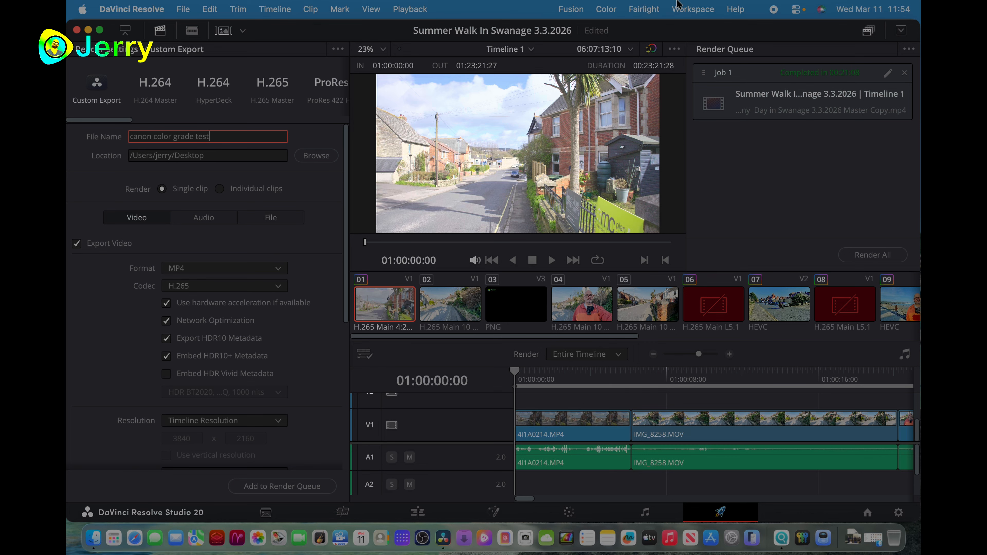
left_click(904, 73)
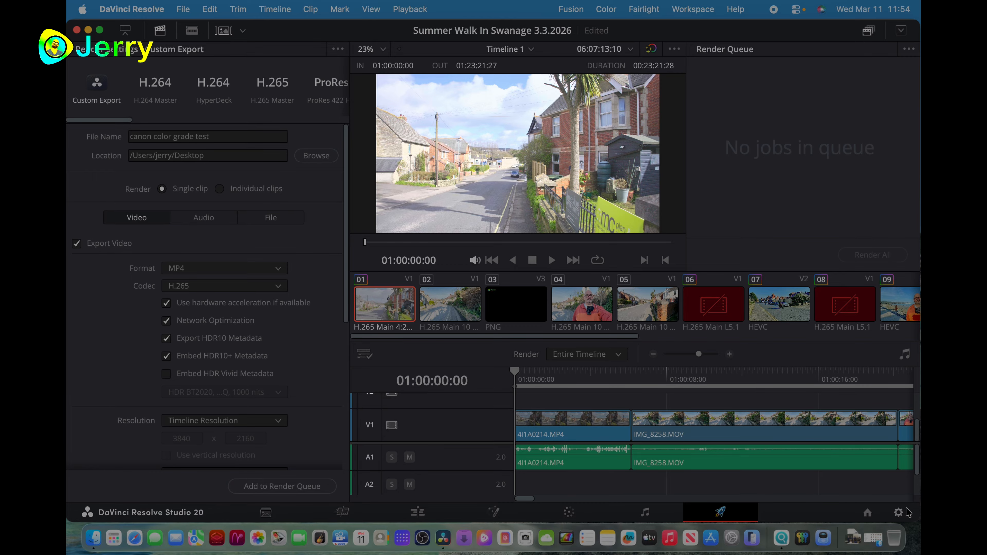
- Review the Dolby Vision, HDR10+ and HDR Vivid options in the project's Color Management settings, leaving them as they are
left_click(898, 513)
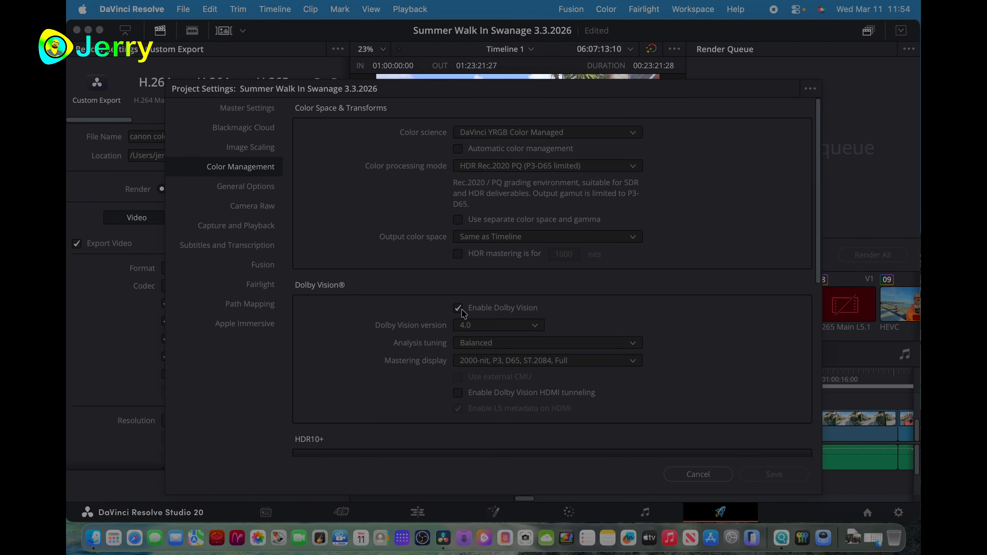
scroll(385, 358, "down", 7)
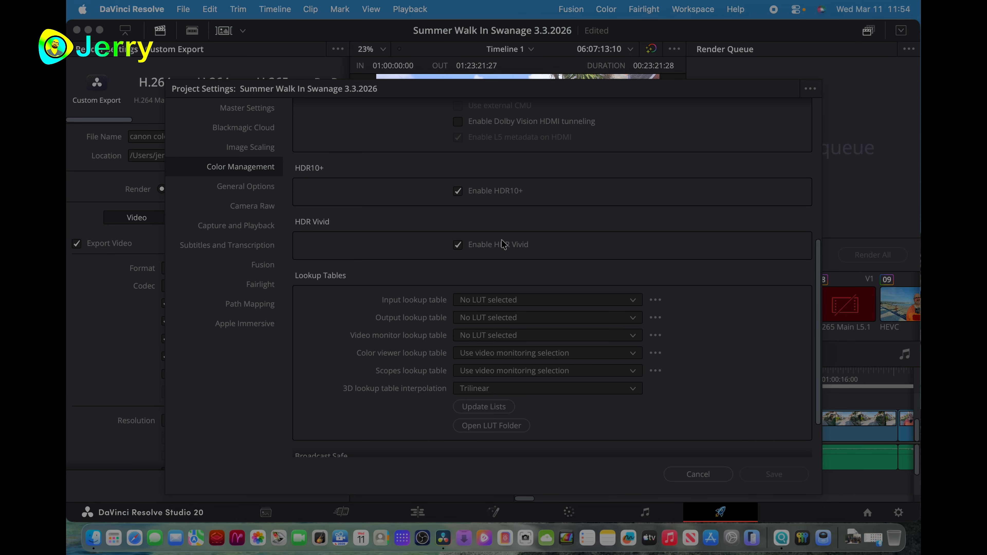
left_click(699, 474)
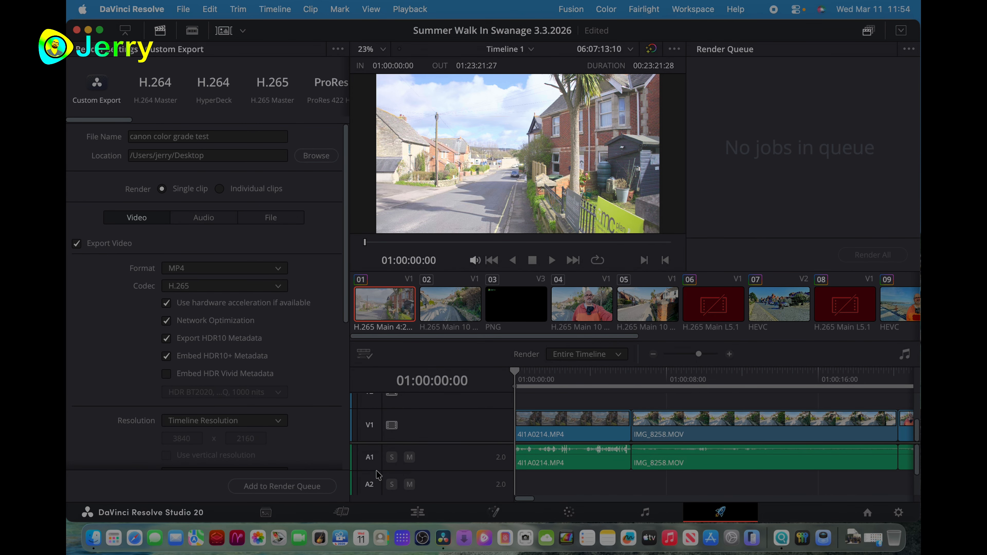
left_click(304, 485)
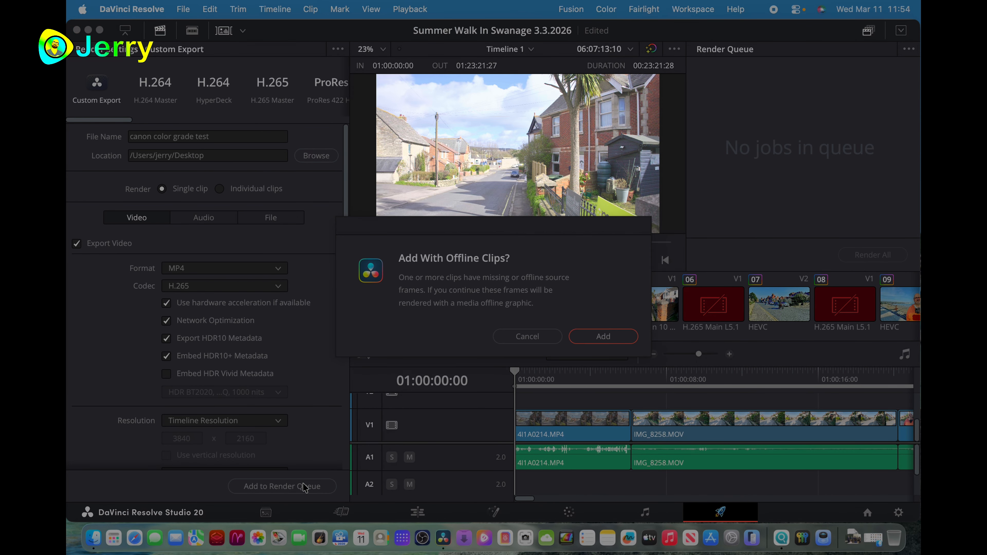
left_click(618, 338)
left_click(860, 258)
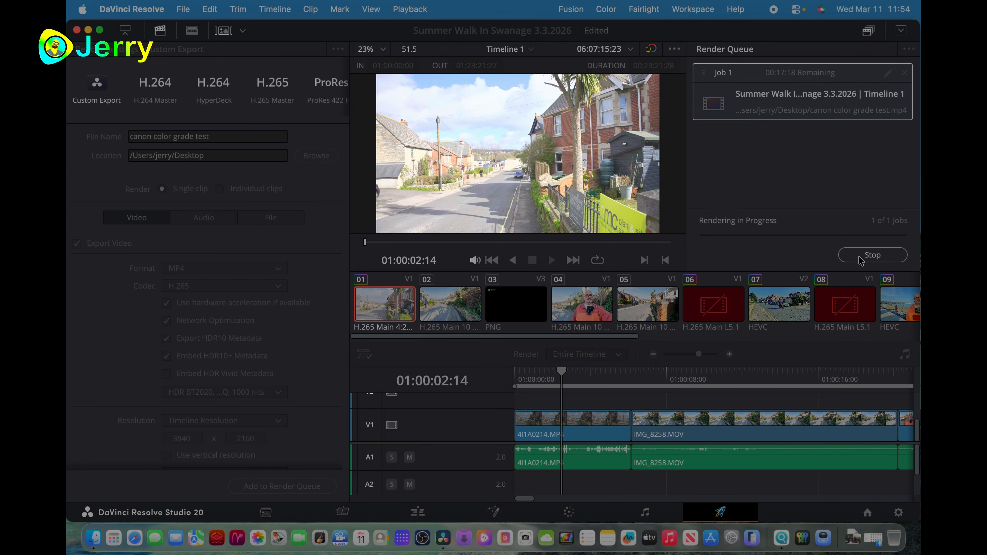
left_click(859, 258)
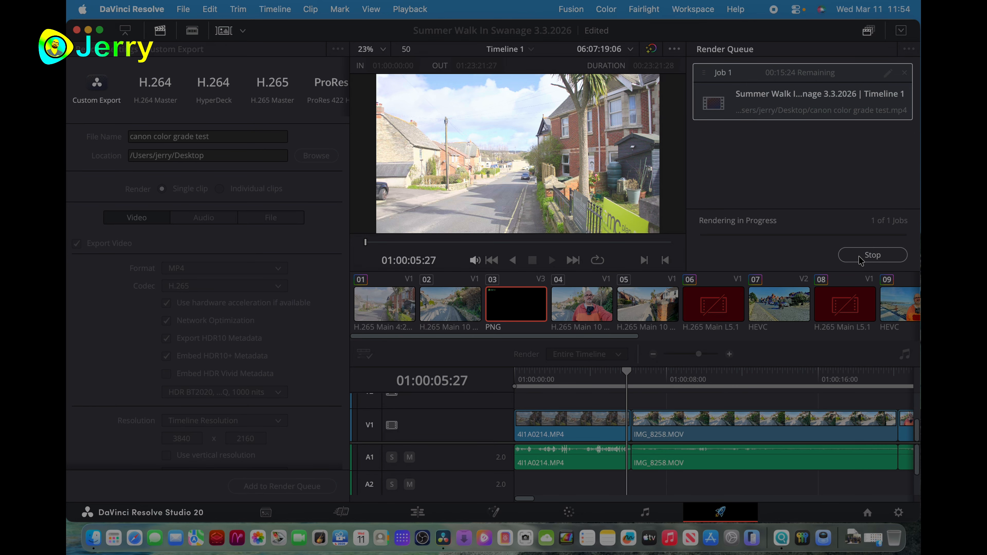
- Set the render out point at 01:00:06:02, the end of clip 4I1A0214.MP4, and remove the cancelled job from the render queue
left_click(628, 376)
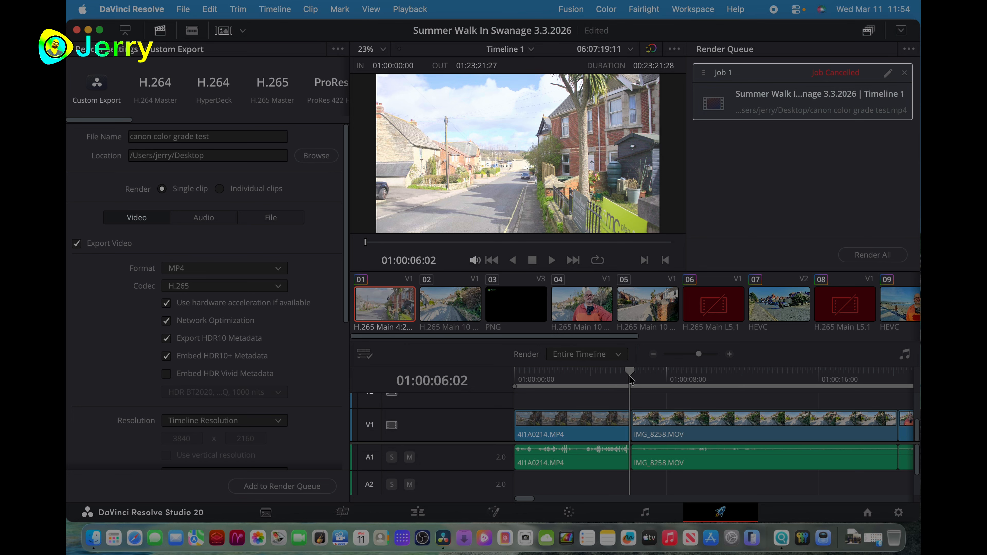
key("o")
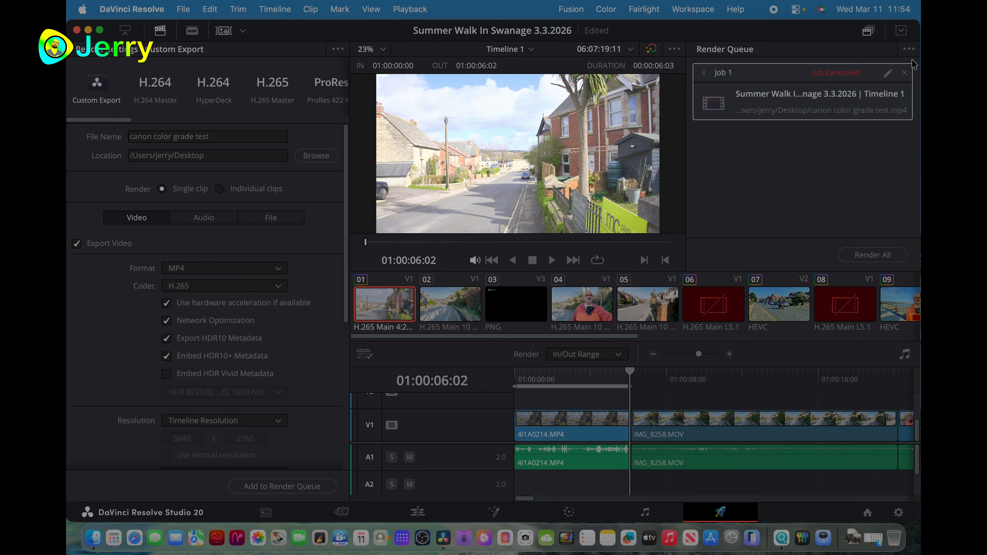
left_click(904, 73)
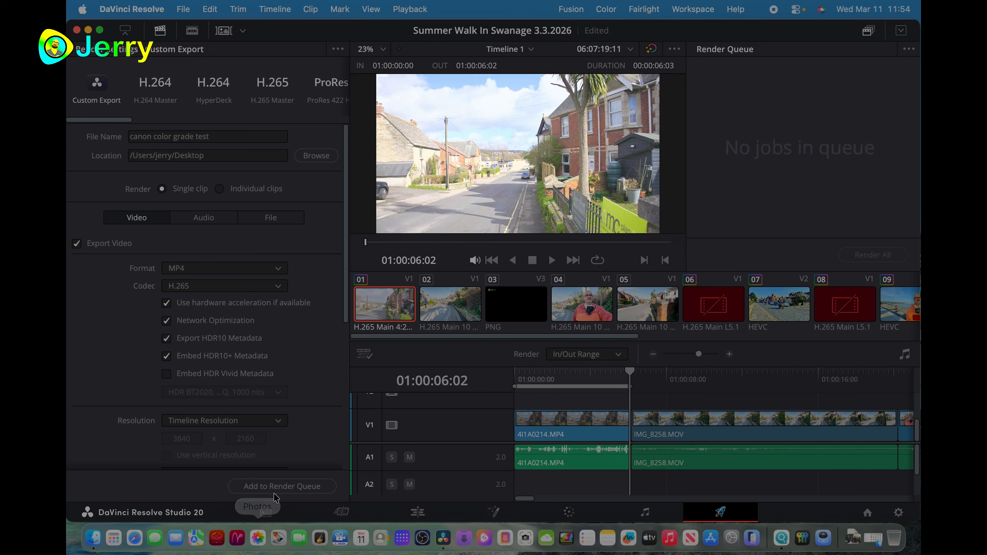
- Add the in/out range to the render queue, replacing the existing file of the same name, and render it
left_click(291, 486)
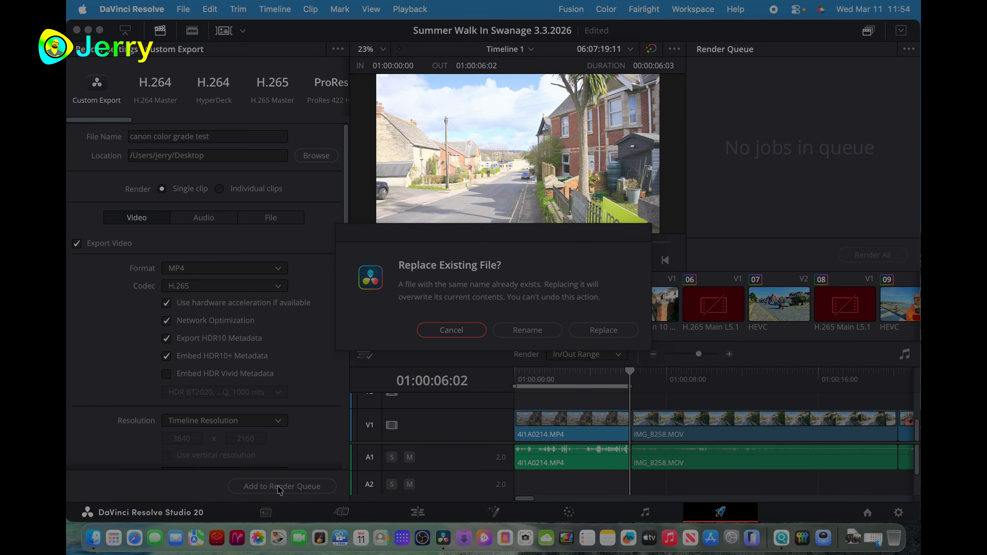
left_click(586, 333)
left_click(856, 256)
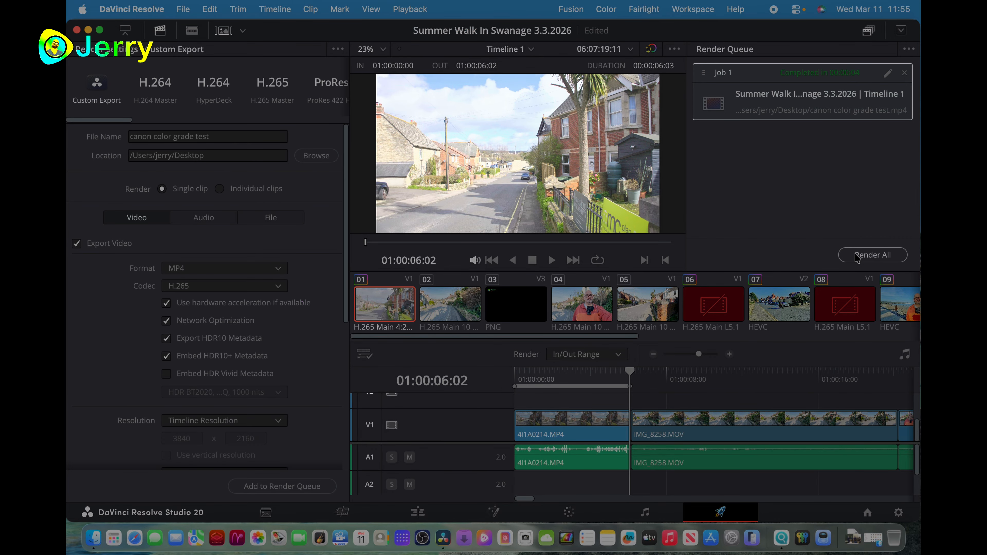
- Switch to Finder and open the rendered "canon color grade test.mp4" from the Desktop in QuickTime Player
left_click(94, 537)
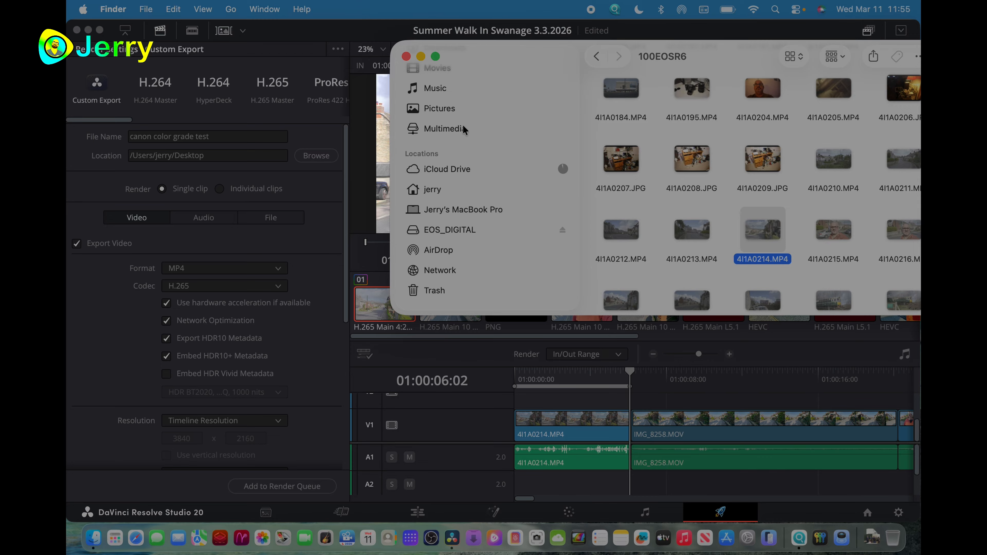
scroll(464, 130, "up", 5)
scroll(707, 90, "up", 10)
scroll(696, 115, "up", 10)
left_click(448, 133)
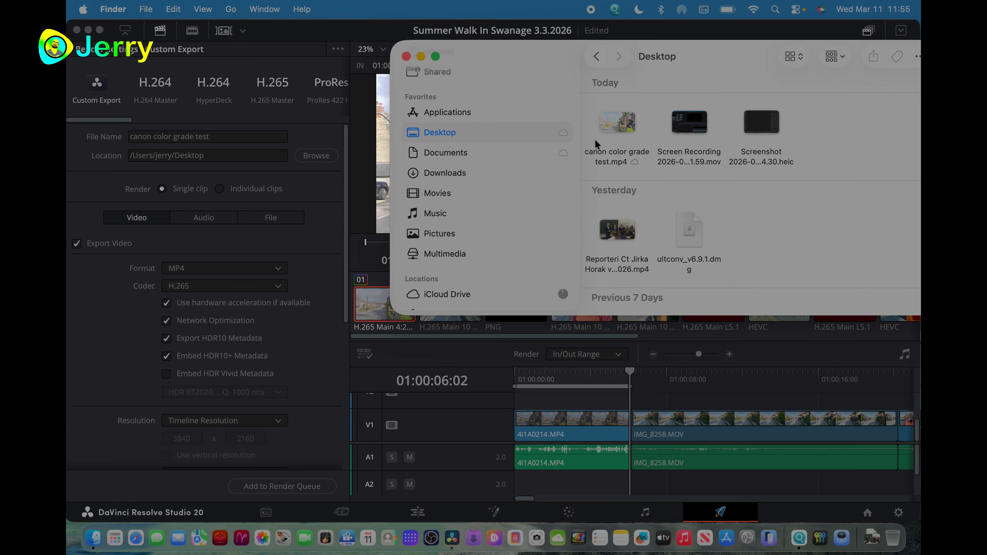
double_click(603, 131)
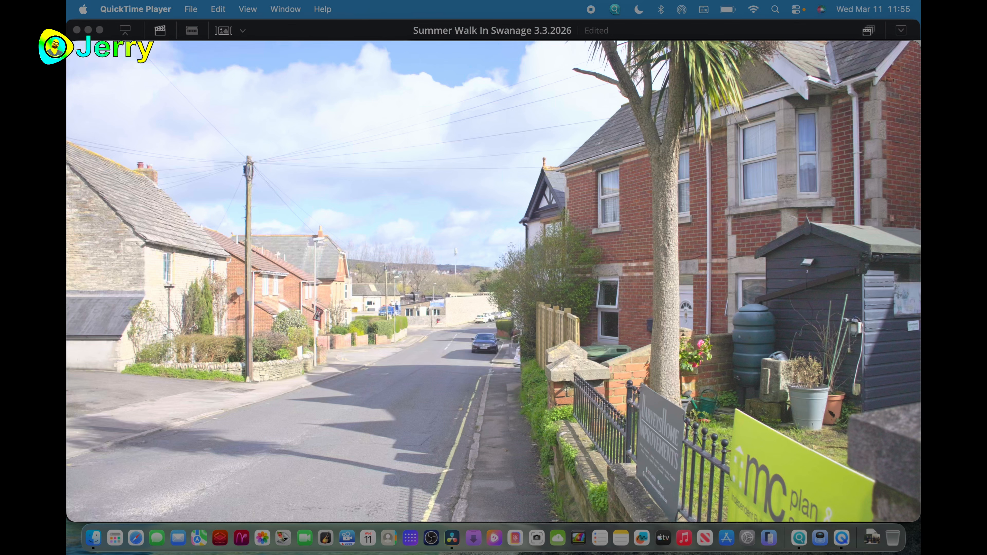
mouse_move(612, 147)
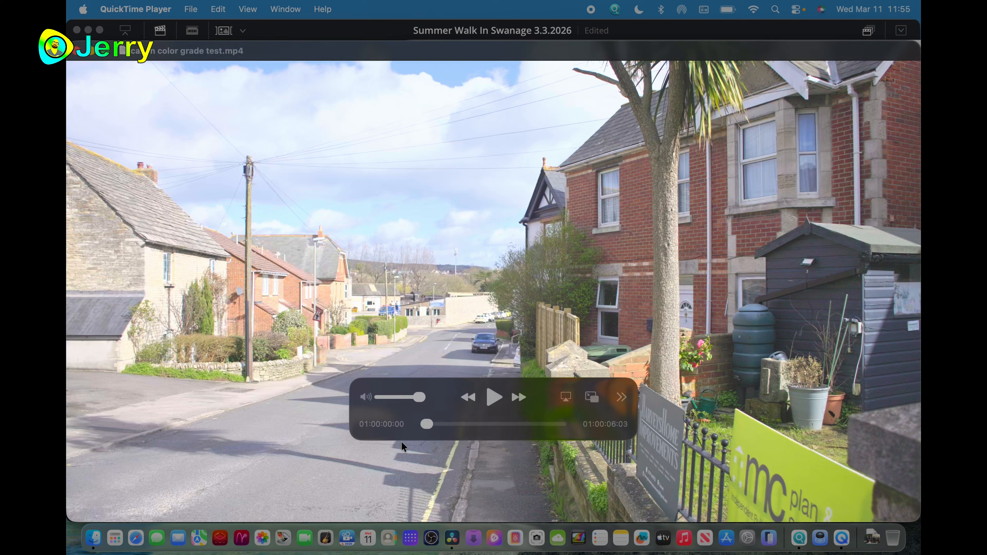
- View the graded frame full screen in DaVinci Resolve, then return to the rendered clip in QuickTime Player to compare their colors
left_click(451, 539)
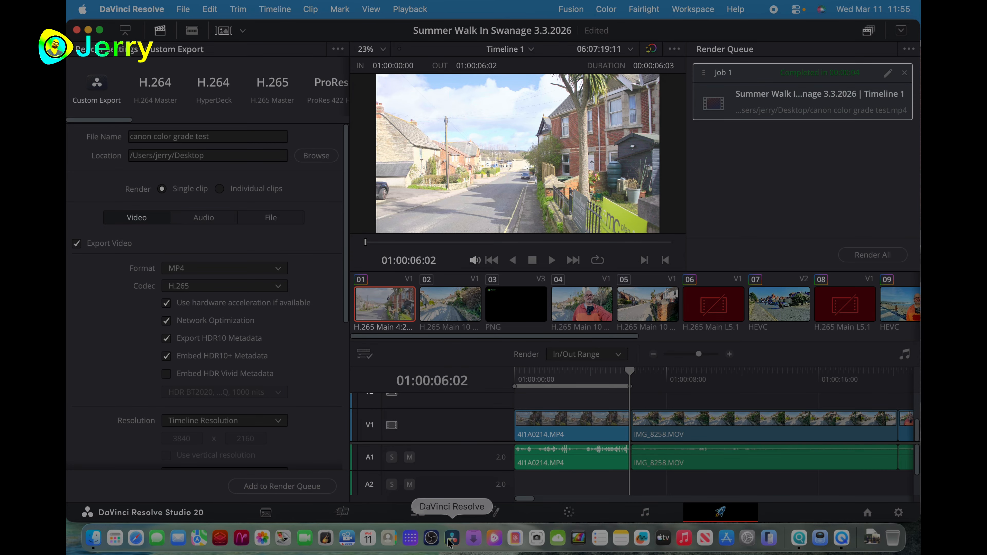
key("super+f")
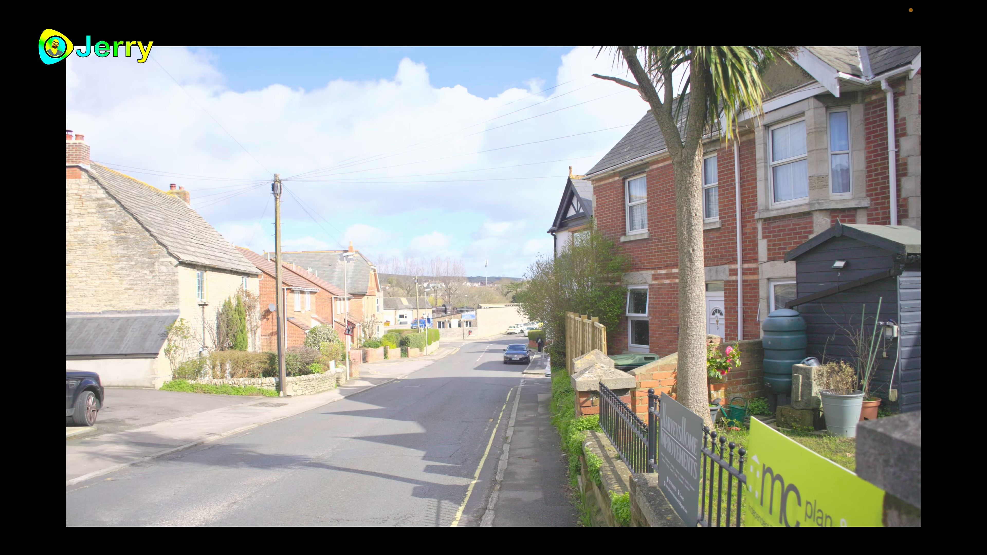
key("Escape")
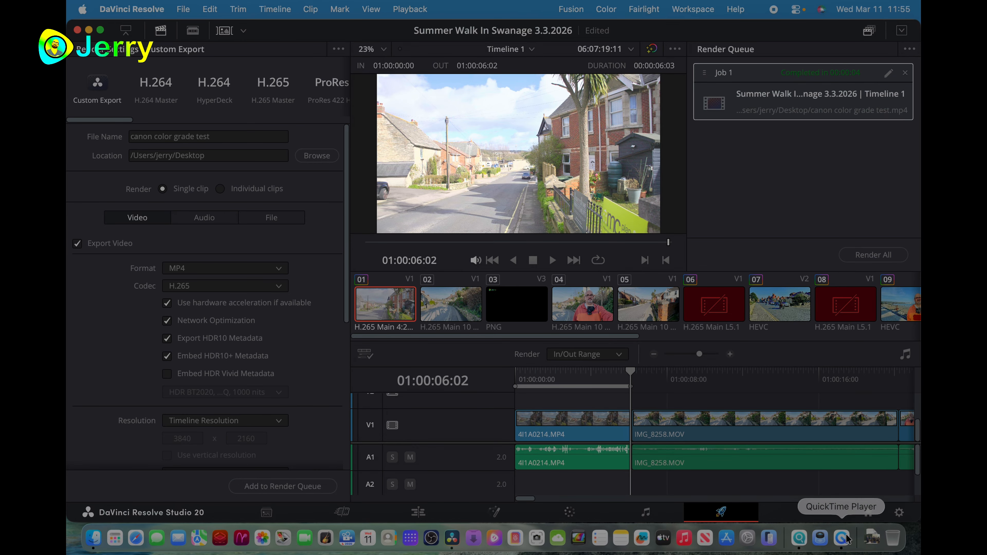
left_click(844, 540)
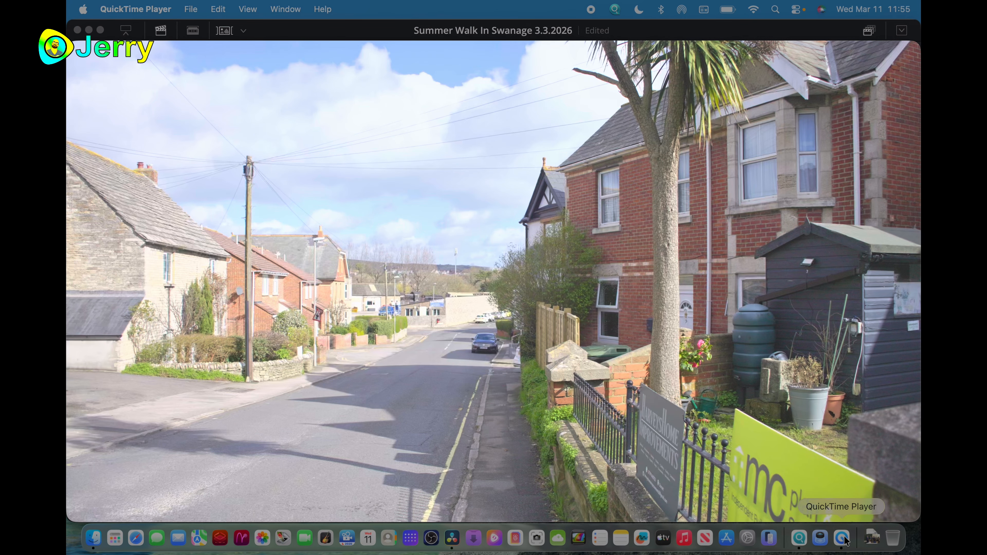